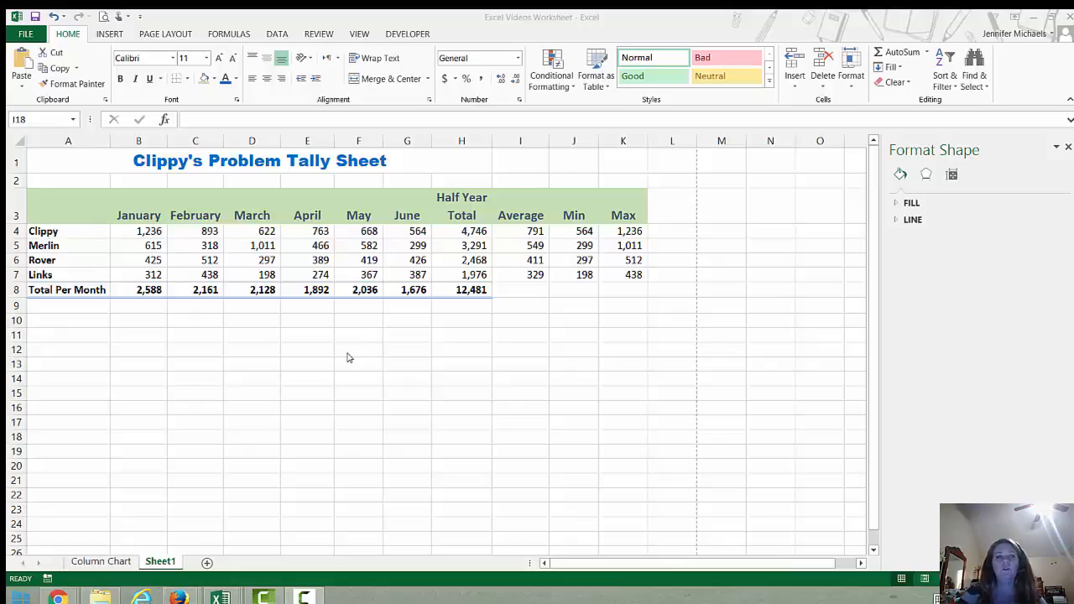
left_click(60, 200)
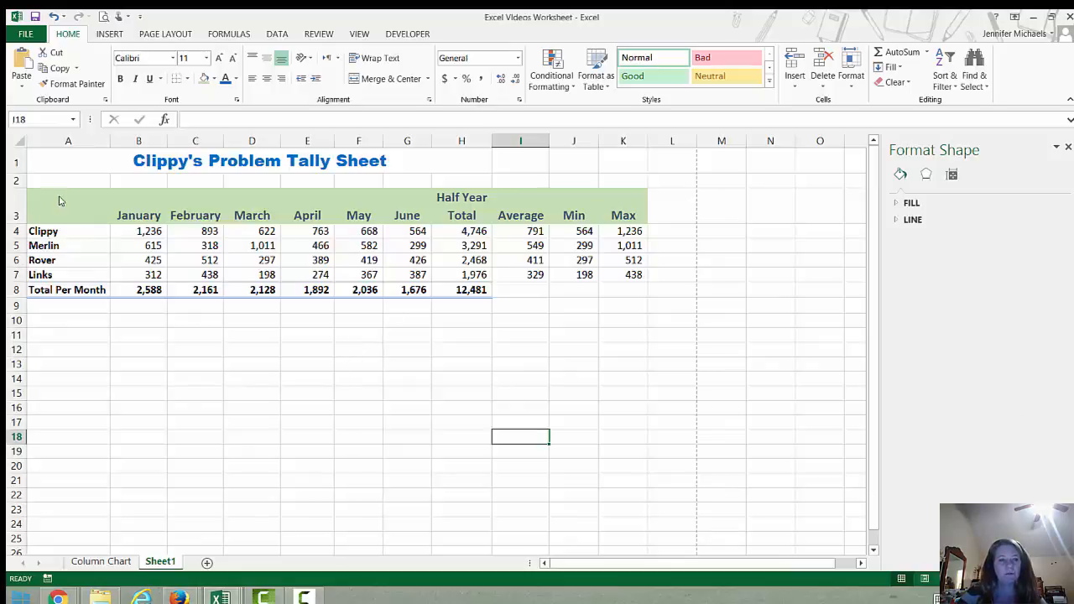
left_click_drag(44, 203, 638, 293)
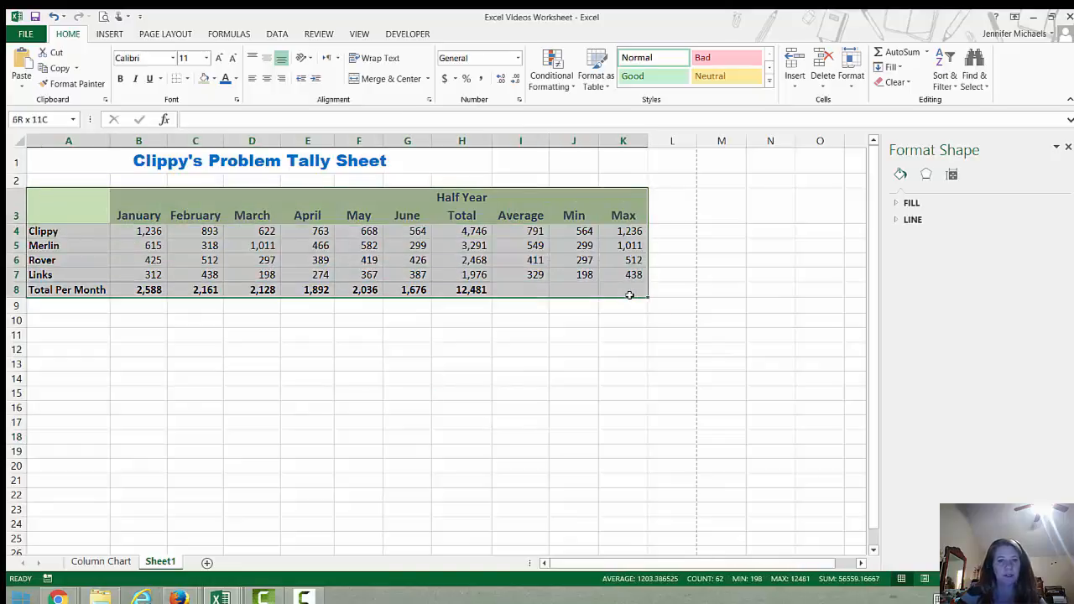
left_click(109, 34)
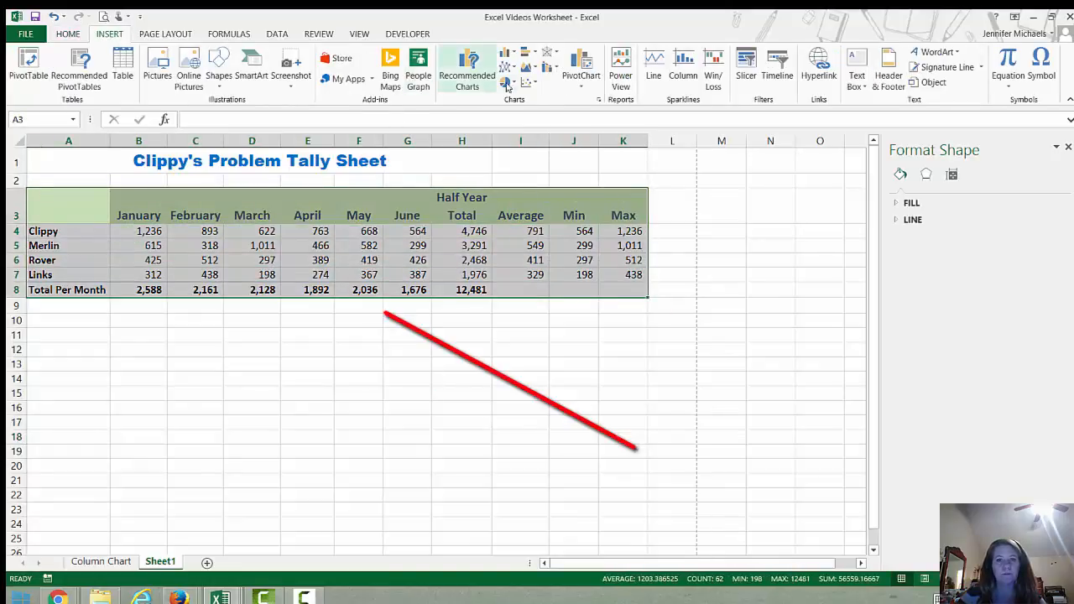
left_click(507, 82)
left_click(518, 125)
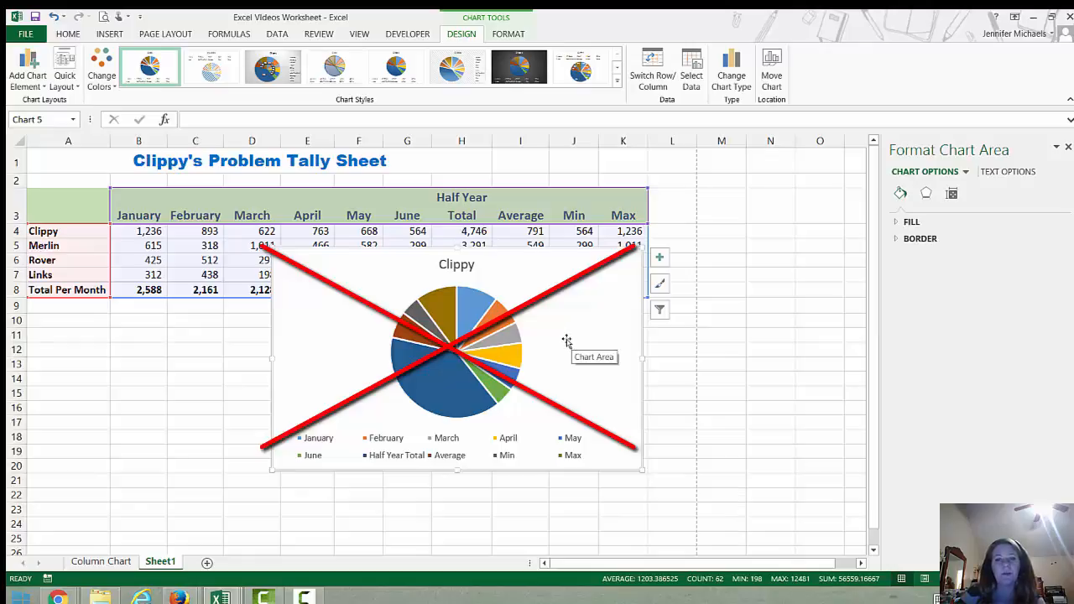
key("Delete")
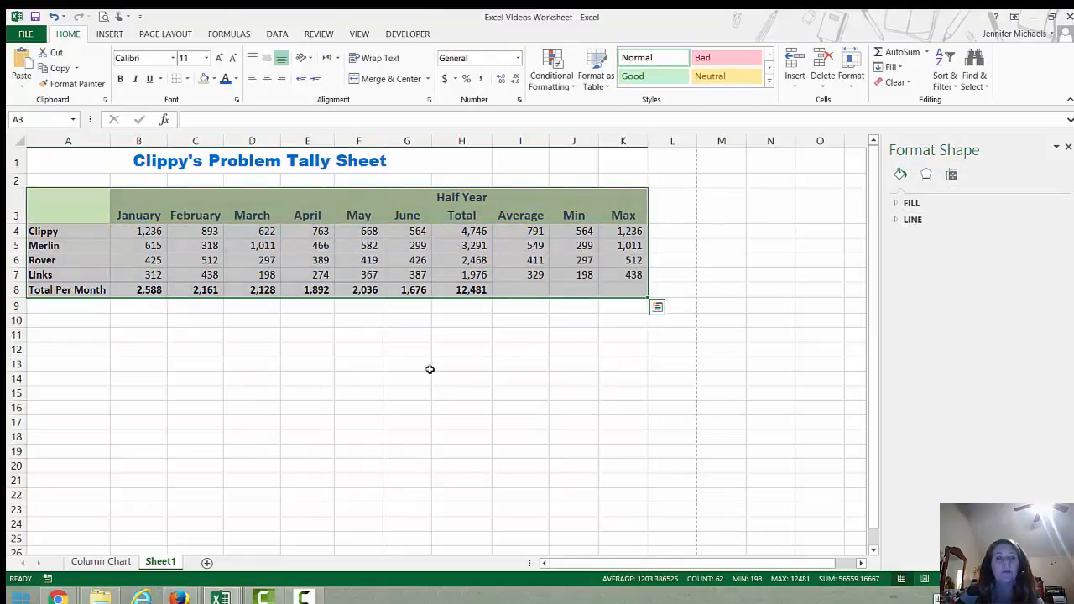
left_click(485, 368)
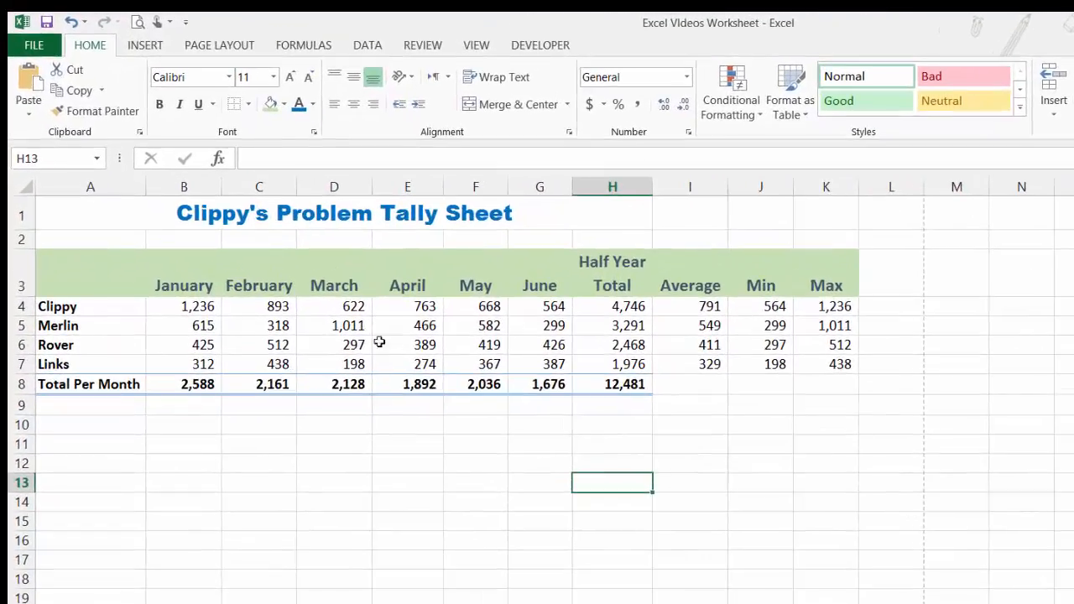
Insert a 2-D pie chart from the month headers B3:G3 and monthly totals B8:G8, and place it below the table.
left_click_drag(191, 274, 531, 281)
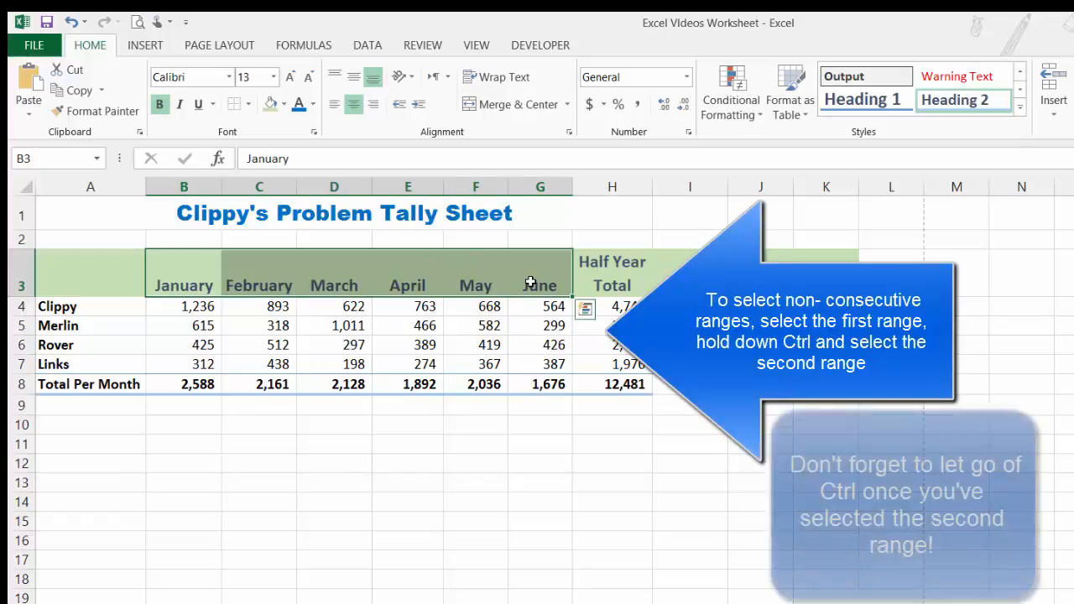
left_click_drag(190, 277, 532, 280)
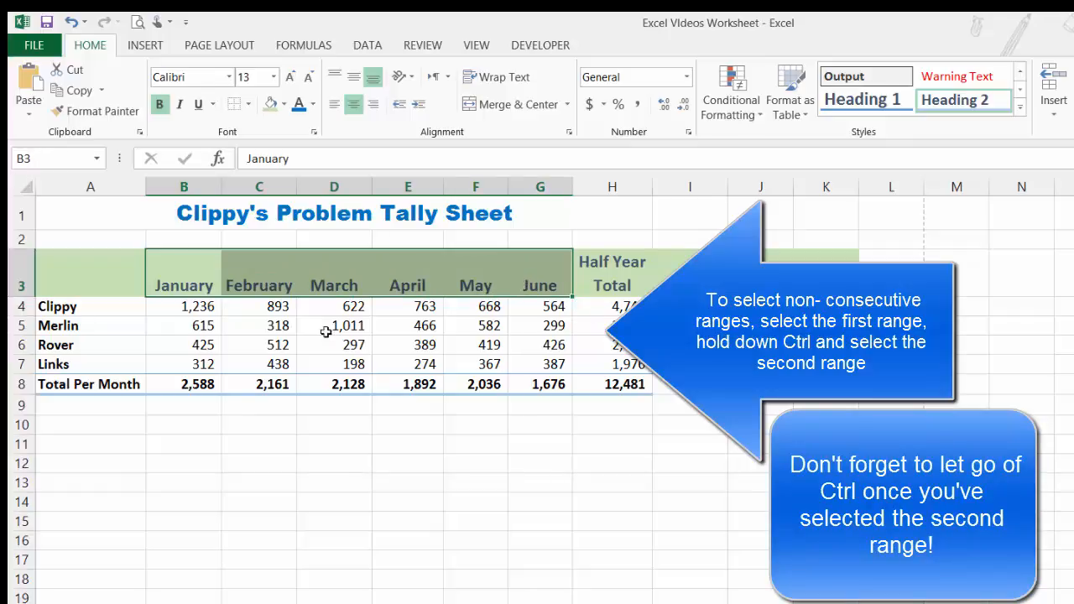
left_click_drag(187, 382, 530, 392)
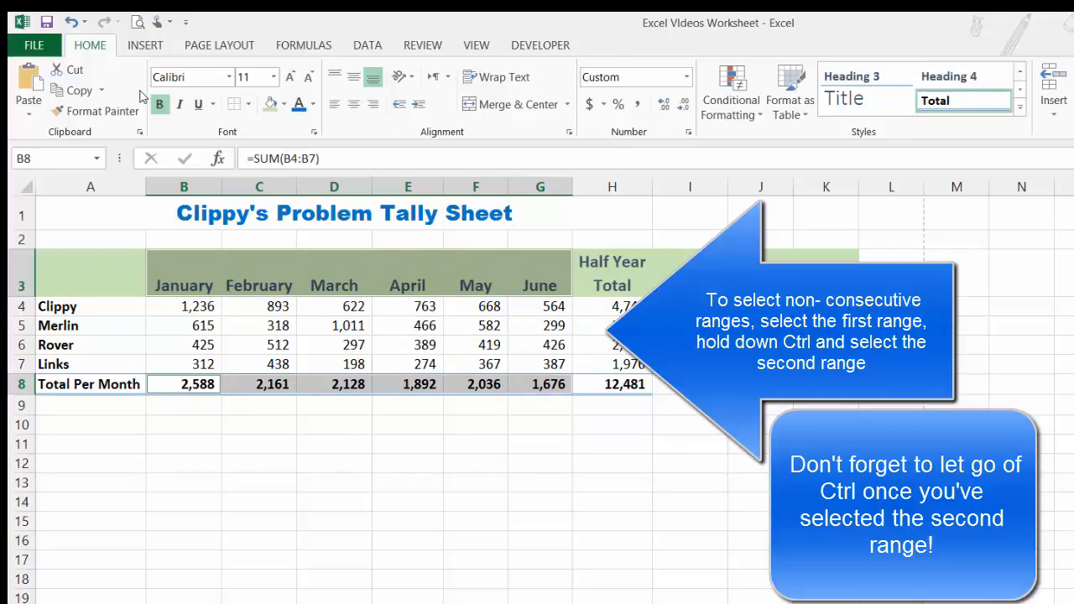
left_click(144, 44)
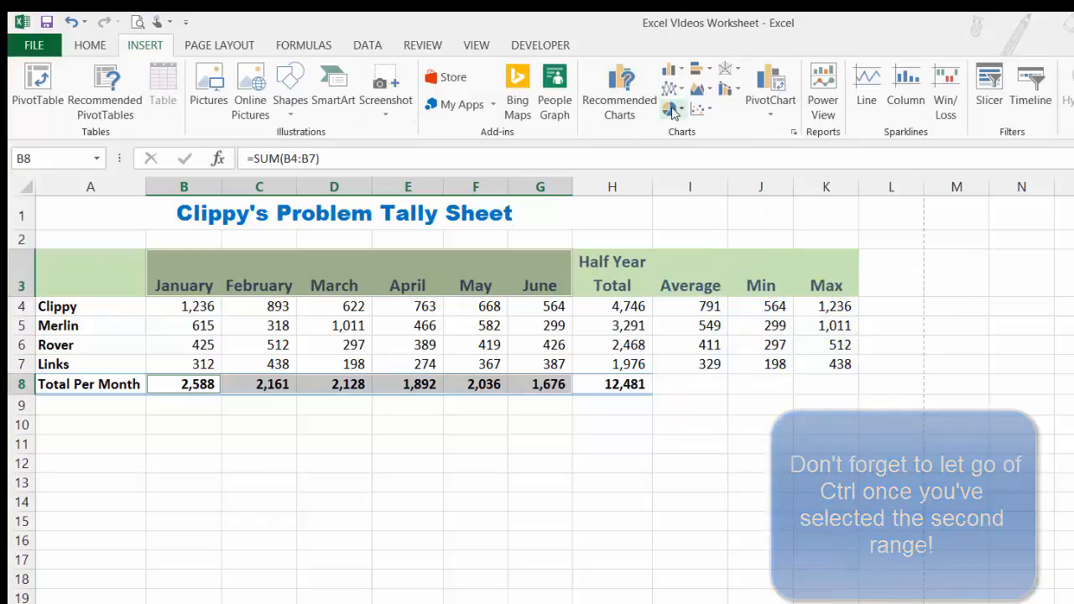
left_click(672, 110)
left_click(678, 161)
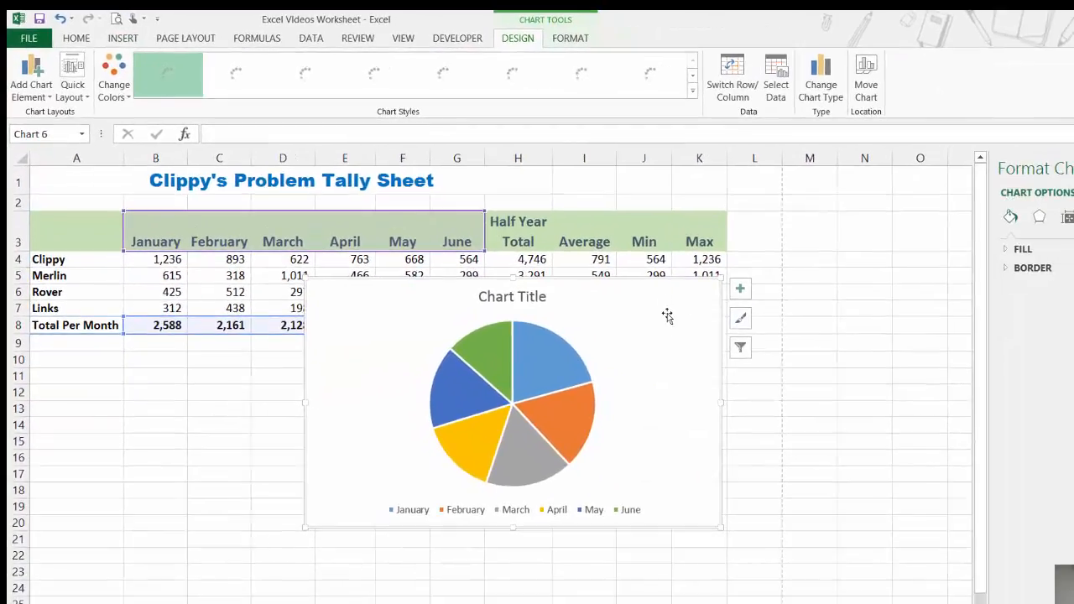
left_click_drag(668, 315, 405, 407)
Insert a 3-D pie chart from the names A4:A7 and half-year totals H4:H7, and place it beside the first chart.
left_click(52, 260)
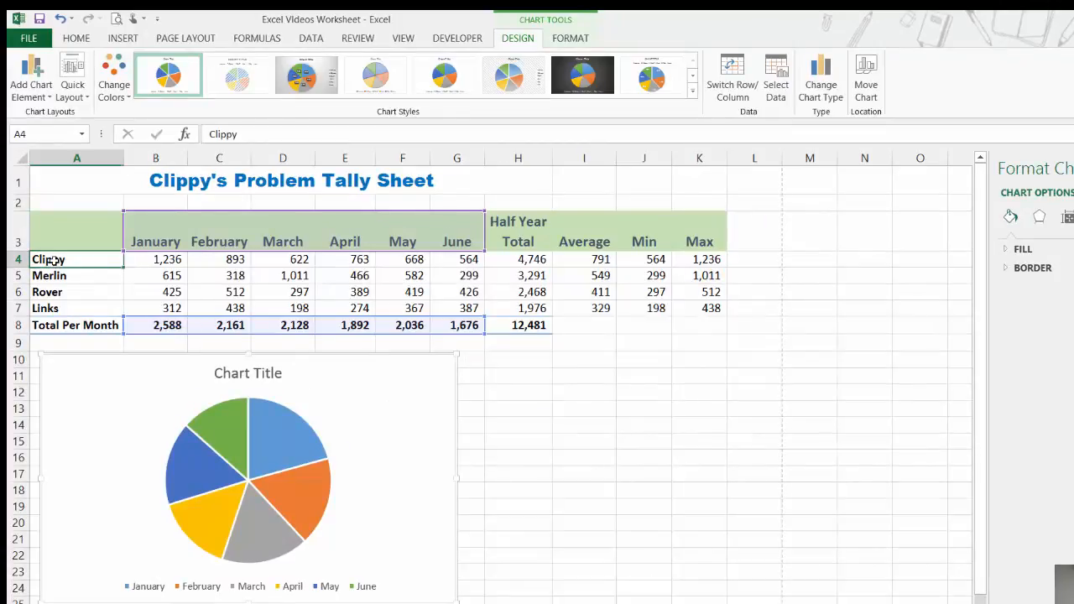
left_click_drag(52, 260, 46, 309)
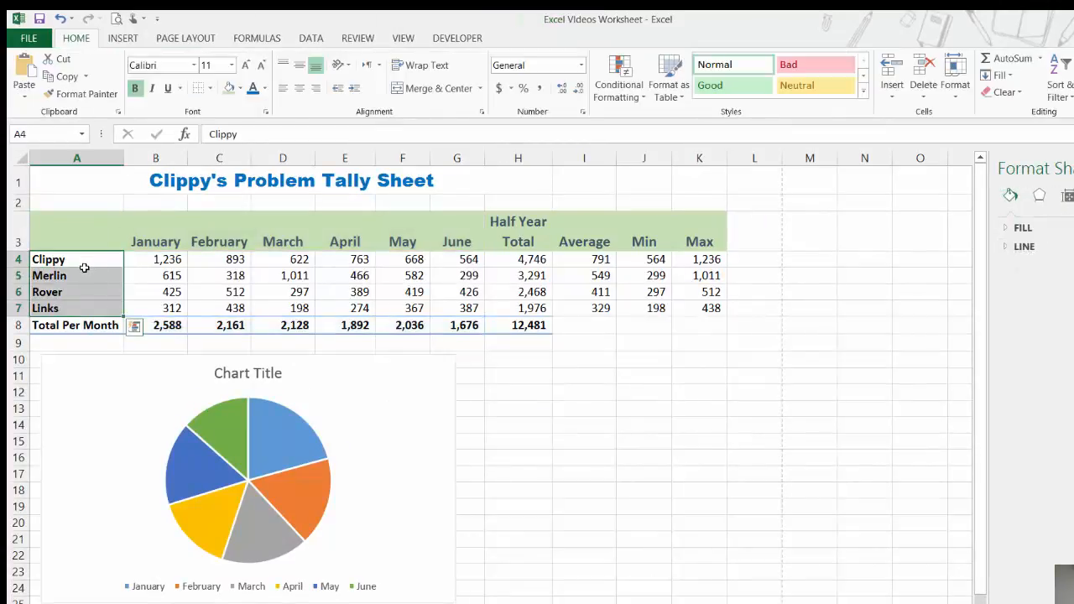
left_click_drag(510, 264, 520, 311)
left_click(121, 39)
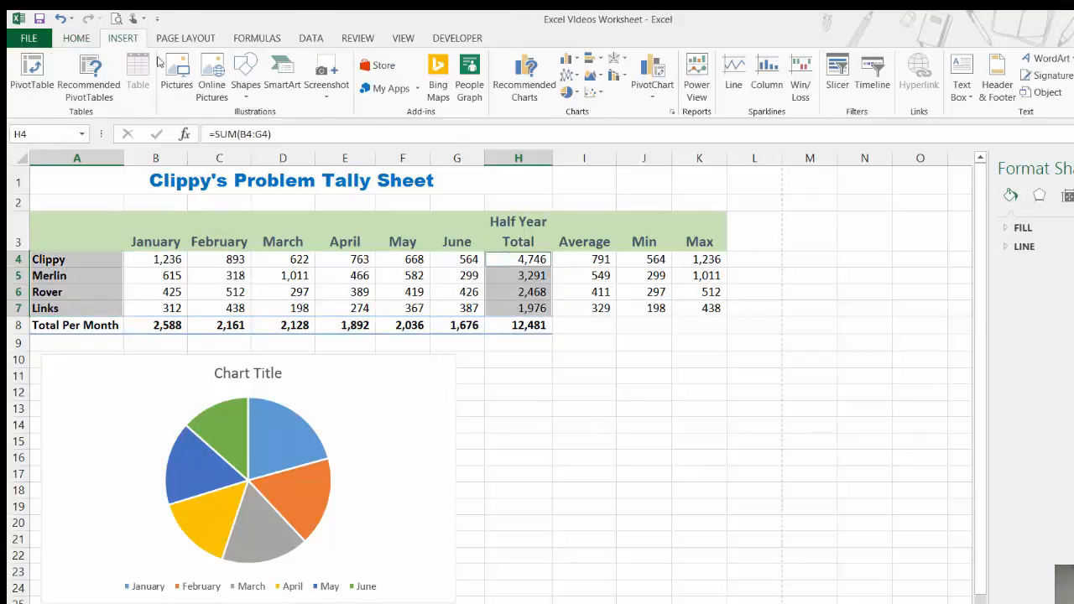
left_click(571, 91)
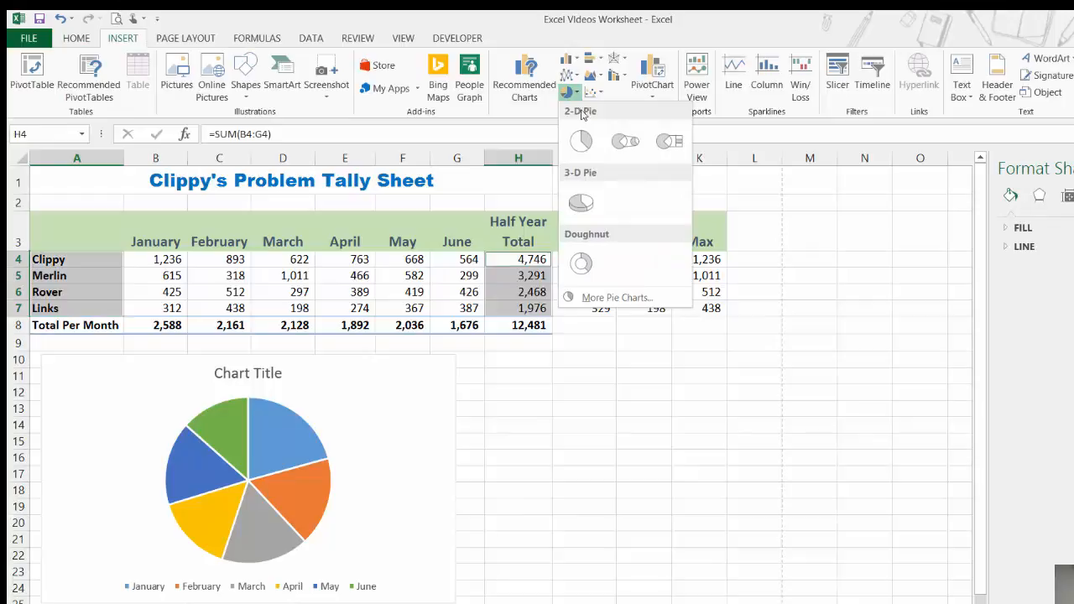
left_click(582, 196)
left_click_drag(649, 328, 841, 468)
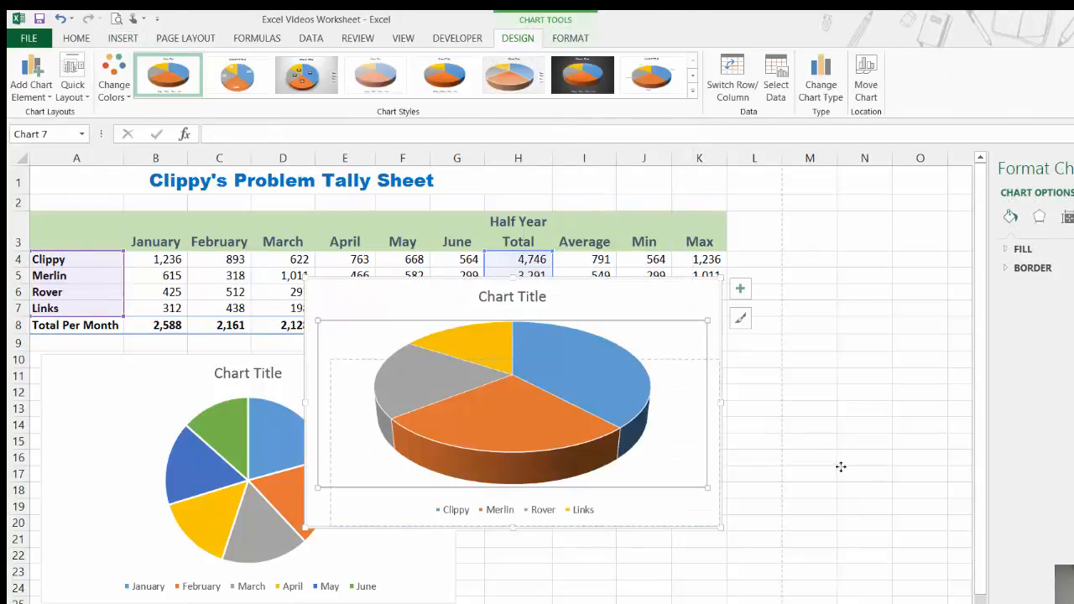
left_click(58, 16)
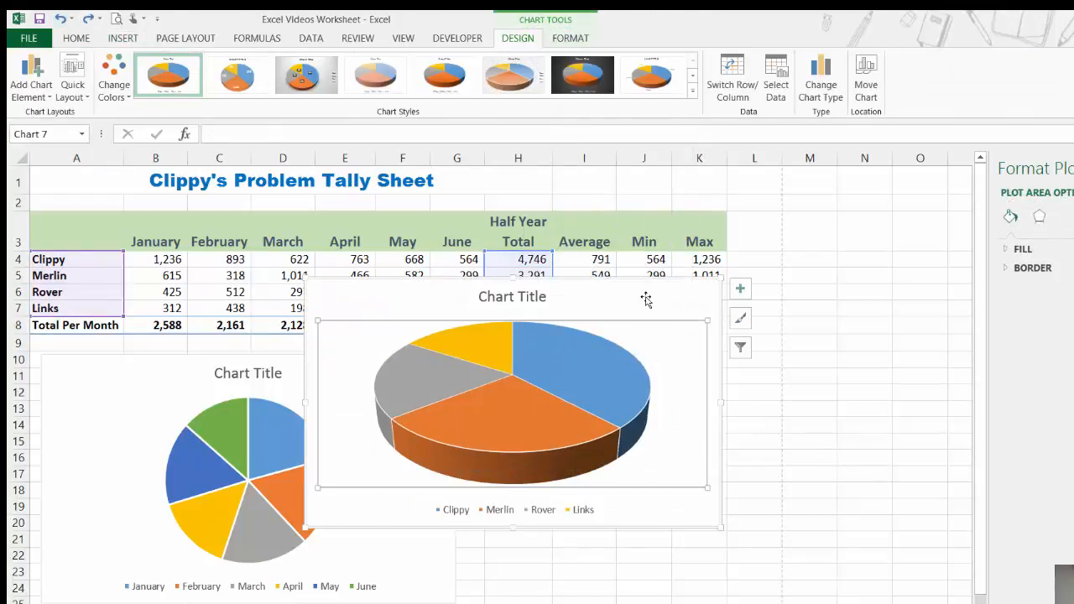
left_click_drag(643, 299, 809, 372)
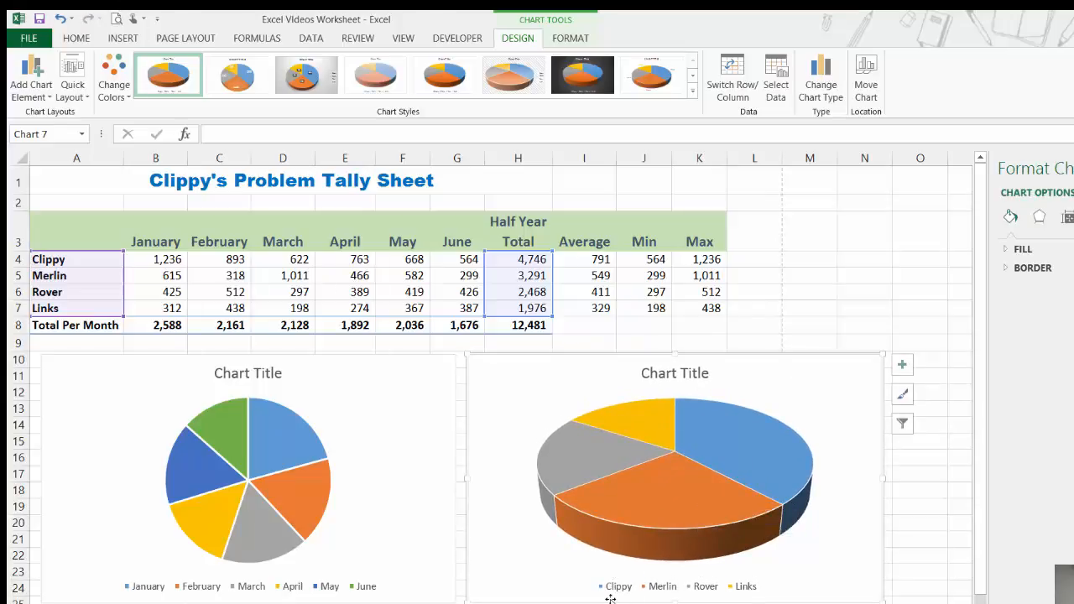
Change the title of the monthly pie chart to "Contribution by Month".
mouse_move(740, 518)
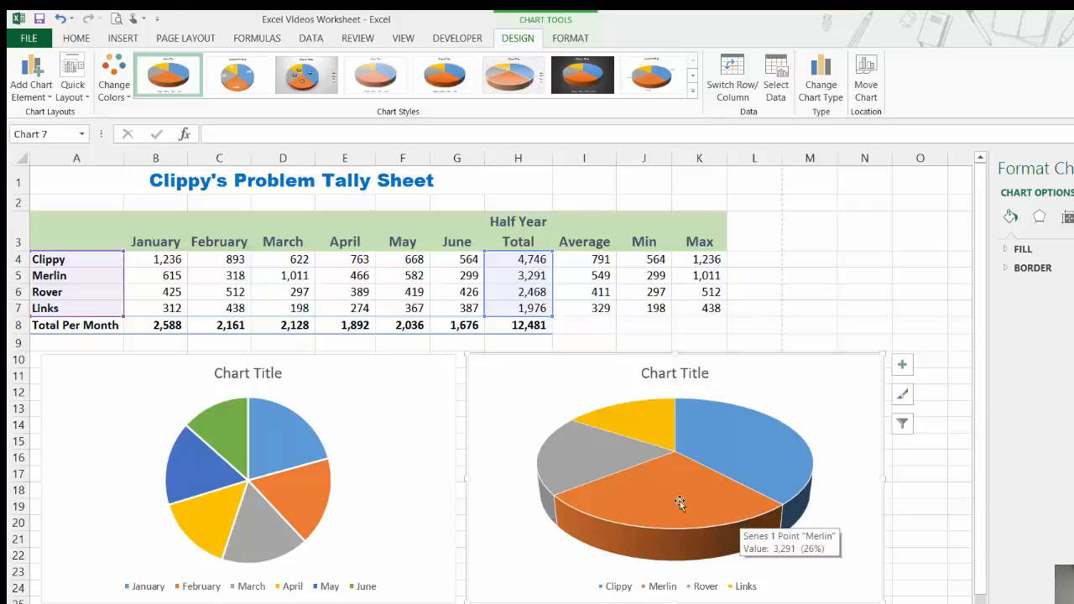
mouse_move(179, 537)
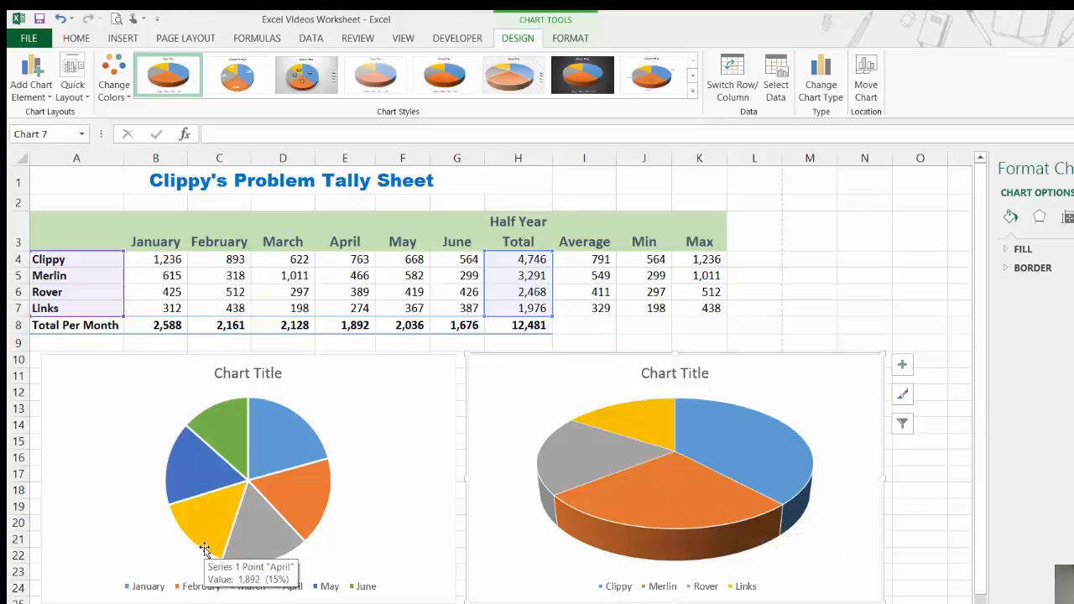
left_click(238, 375)
left_click_drag(215, 372, 285, 381)
type("C")
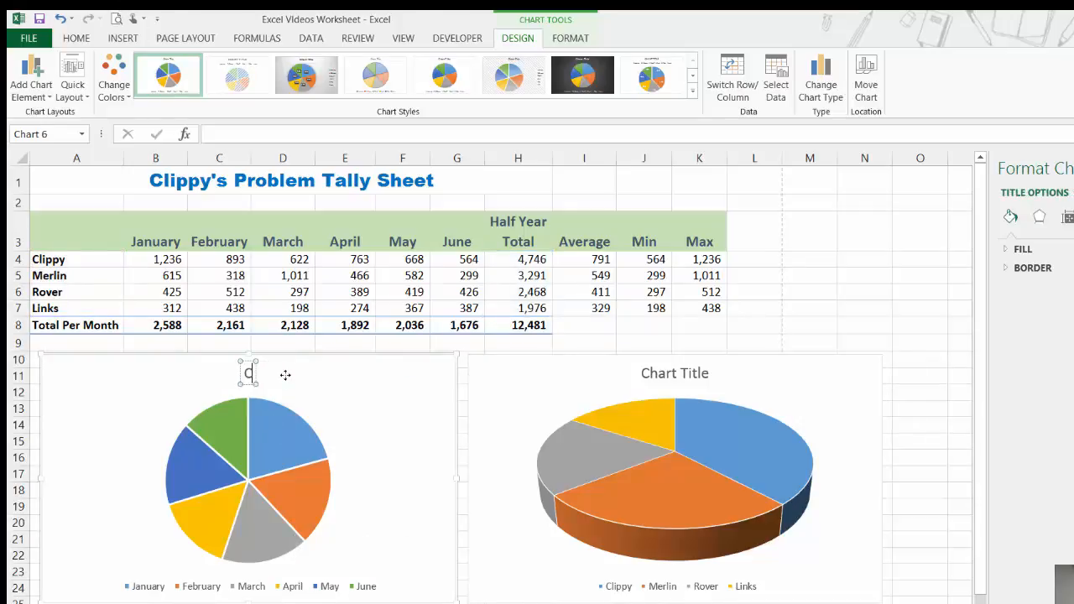
type("ontribution")
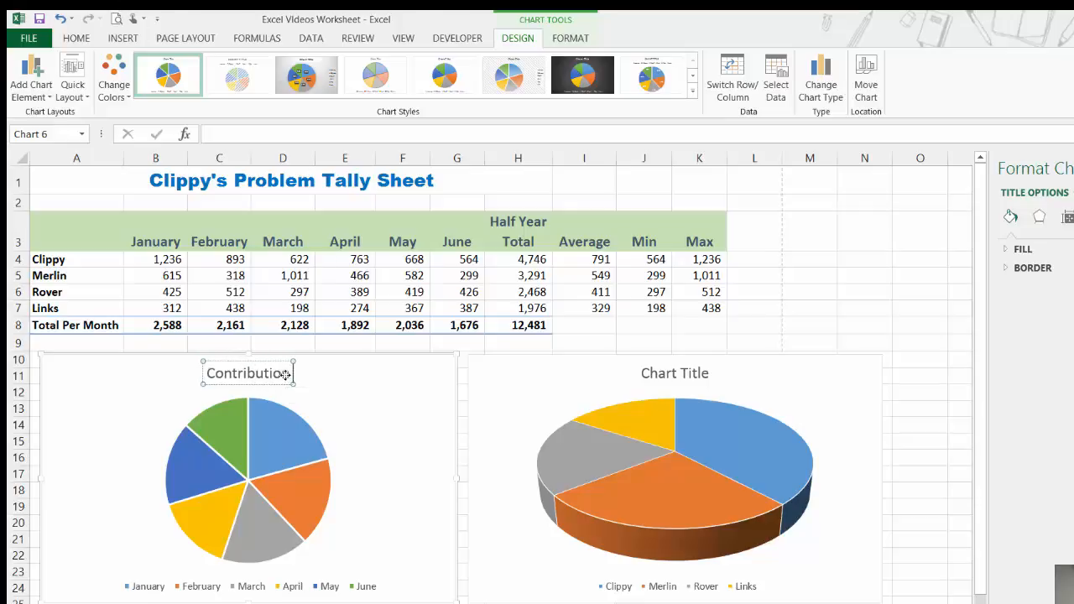
type(" by Month")
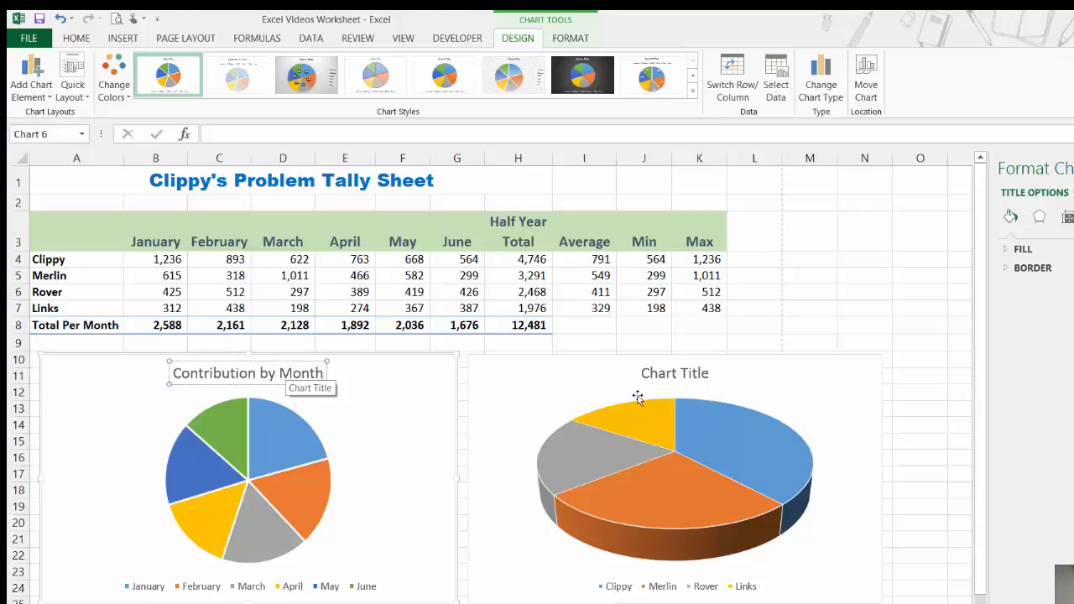
Change the title of the 3-D pie chart to "Contribution by Team Member".
left_click(677, 376)
left_click_drag(642, 374, 710, 383)
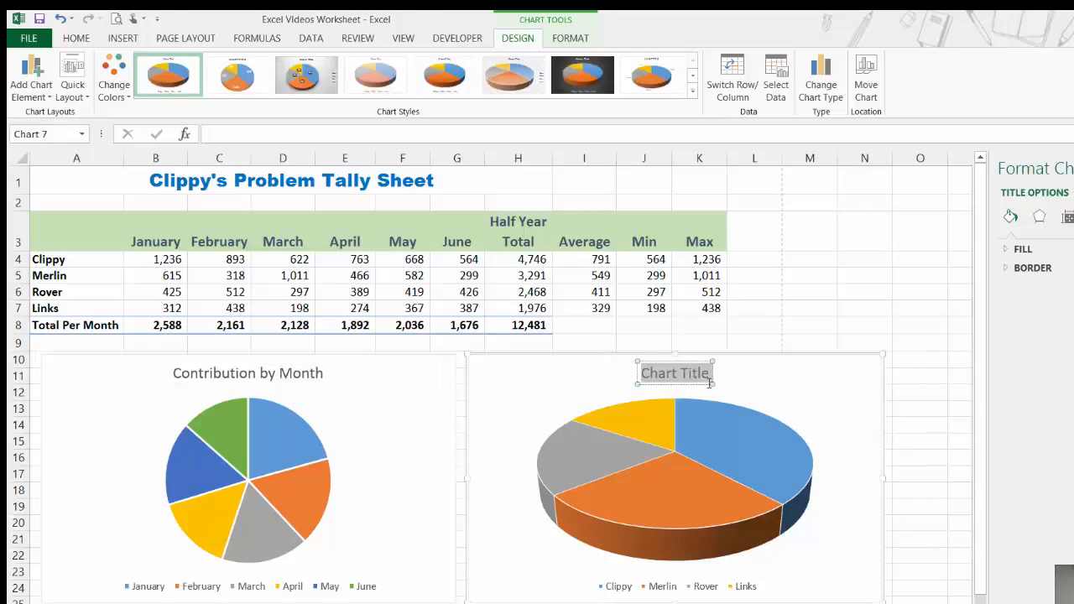
type("Contrib")
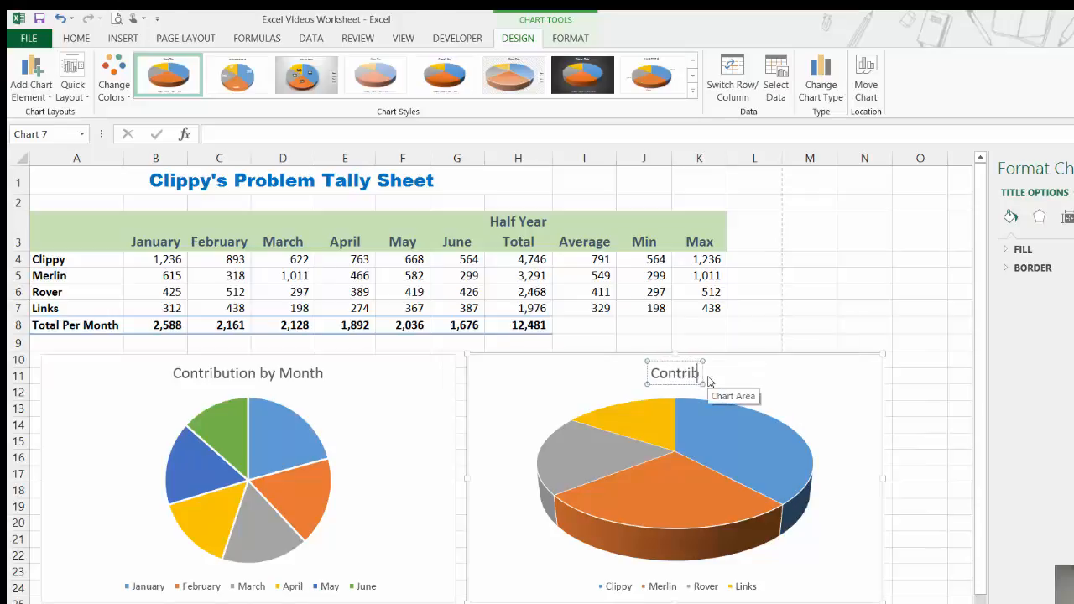
type("ution by Team")
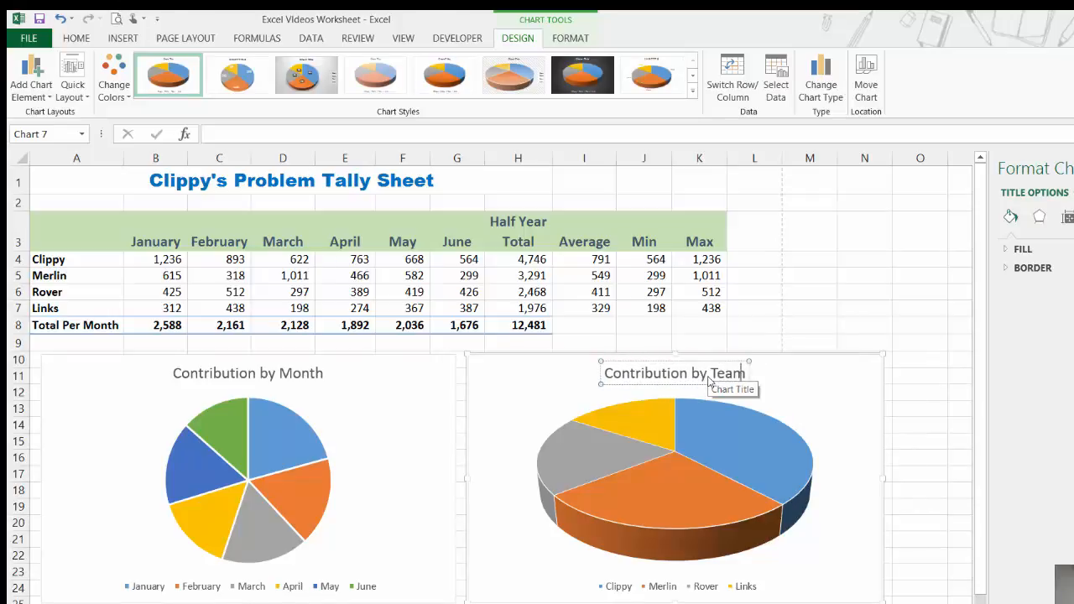
type(" Member")
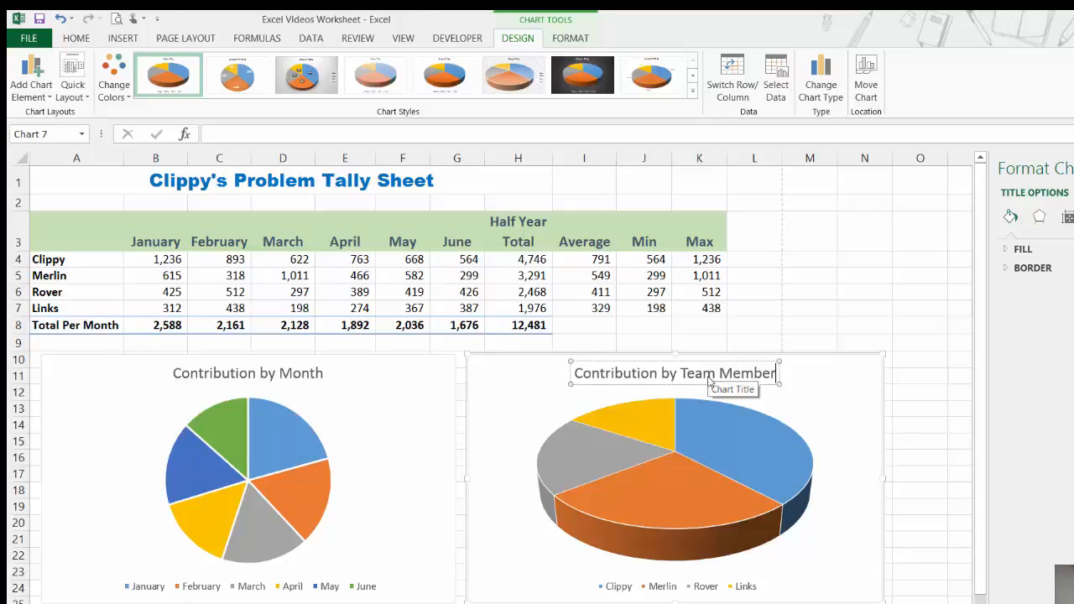
left_click(849, 413)
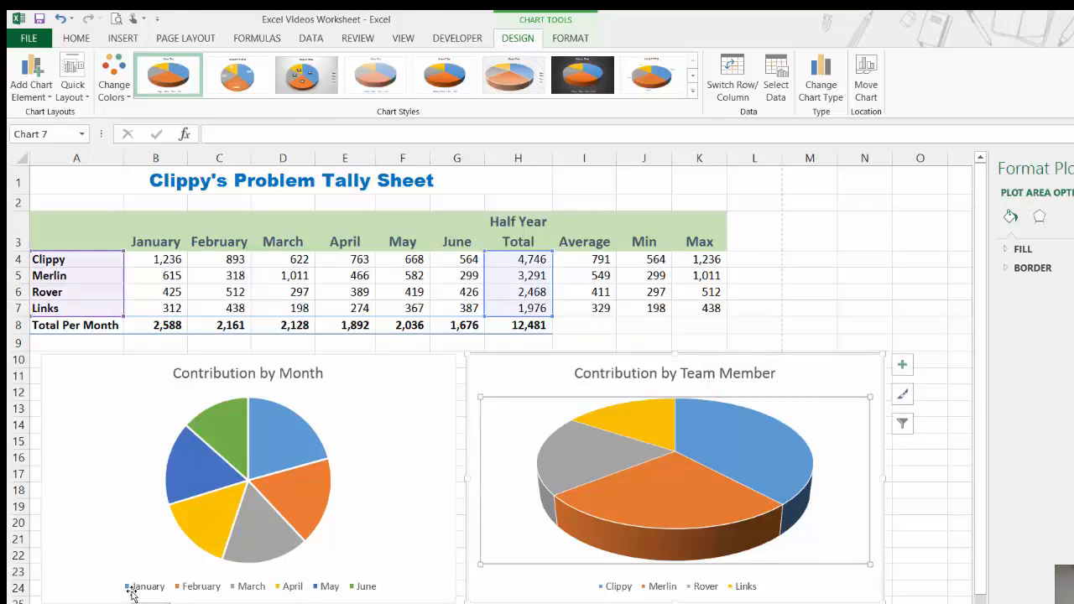
mouse_move(264, 456)
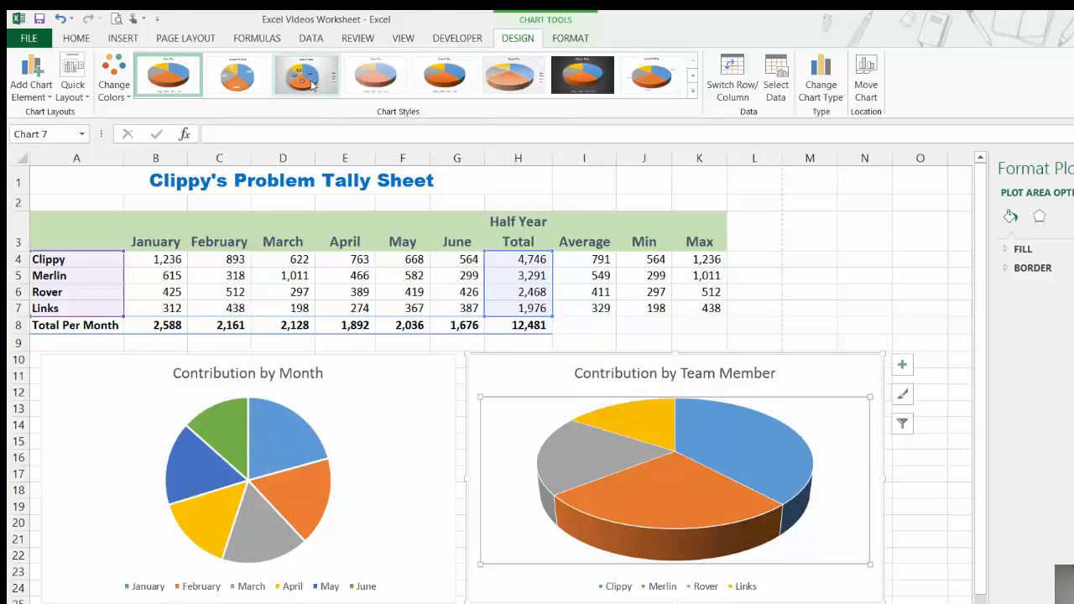
left_click(692, 89)
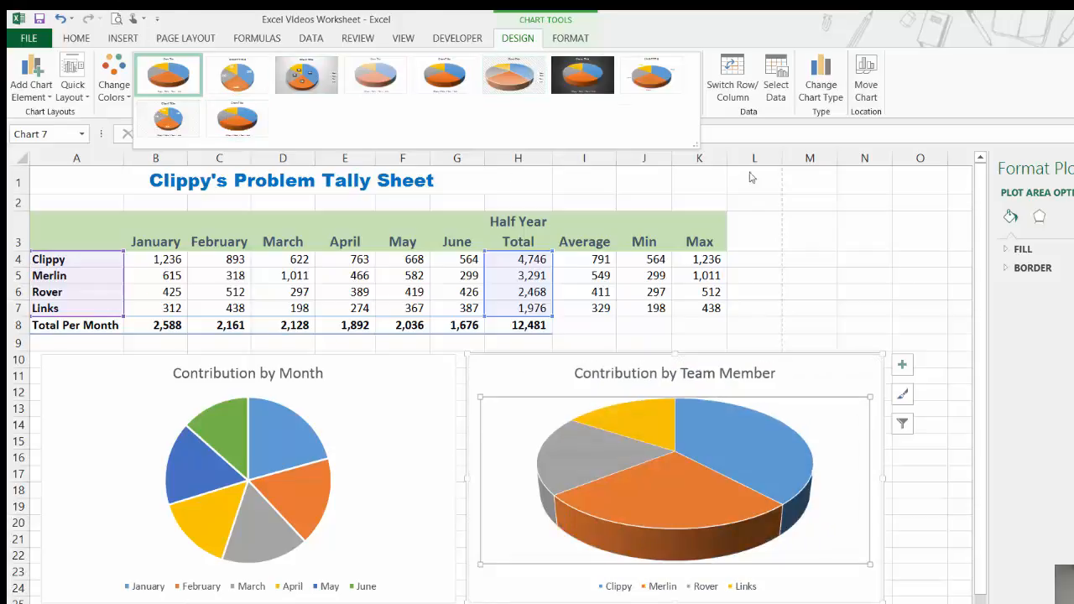
left_click(508, 40)
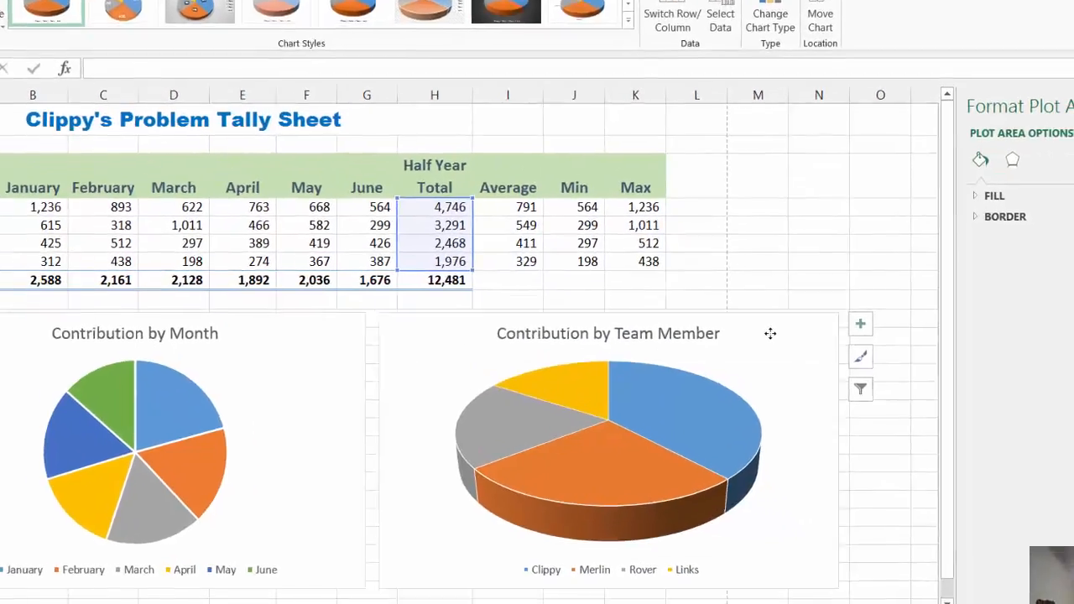
Add data labels to the Contribution by Team Member chart and open their detailed formatting options.
left_click(810, 377)
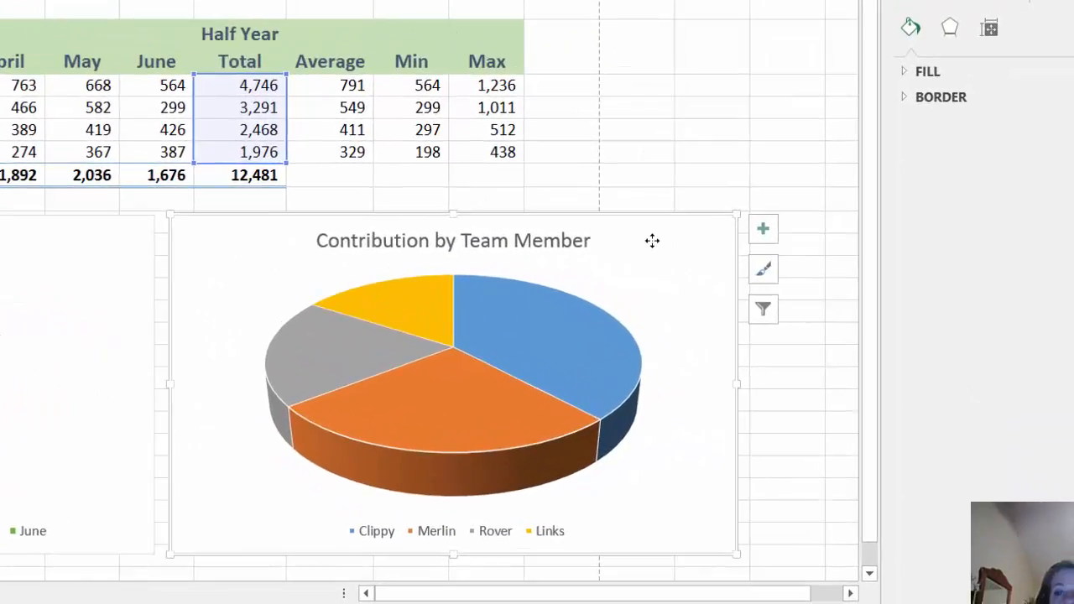
left_click(763, 229)
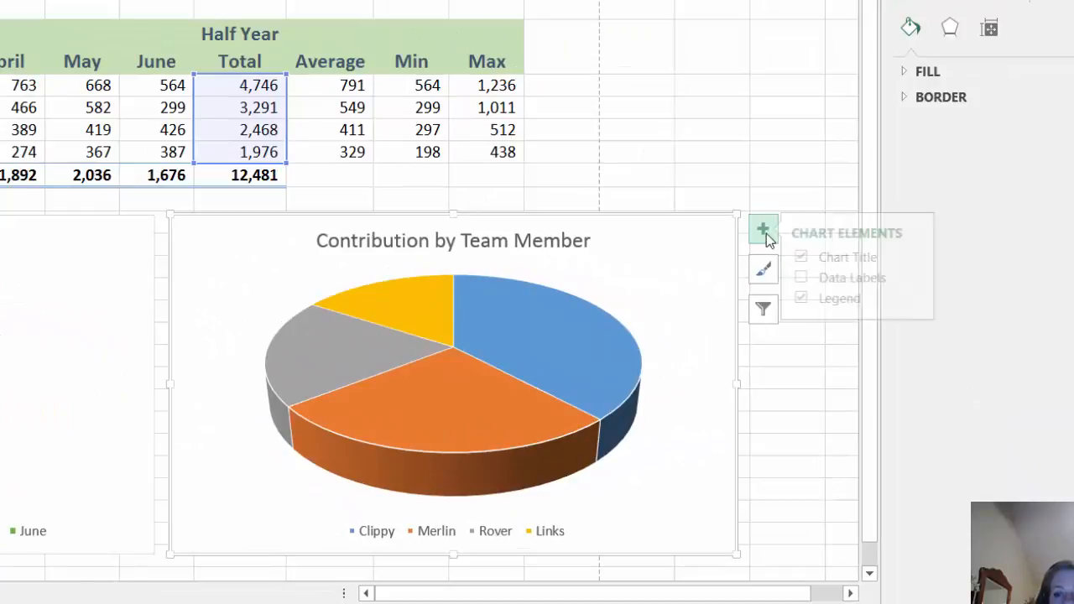
left_click(808, 279)
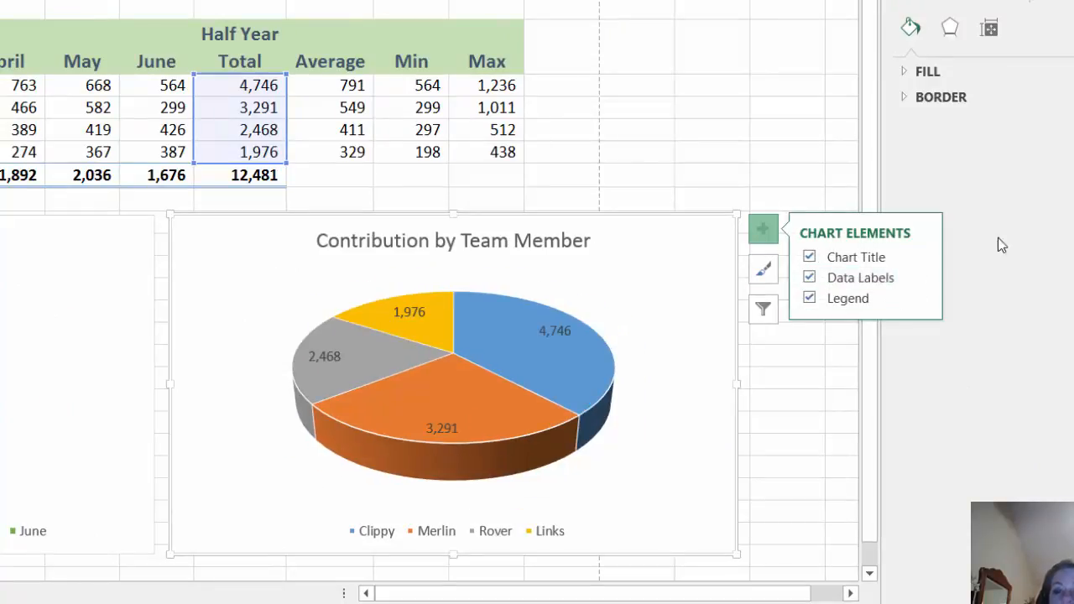
left_click(922, 279)
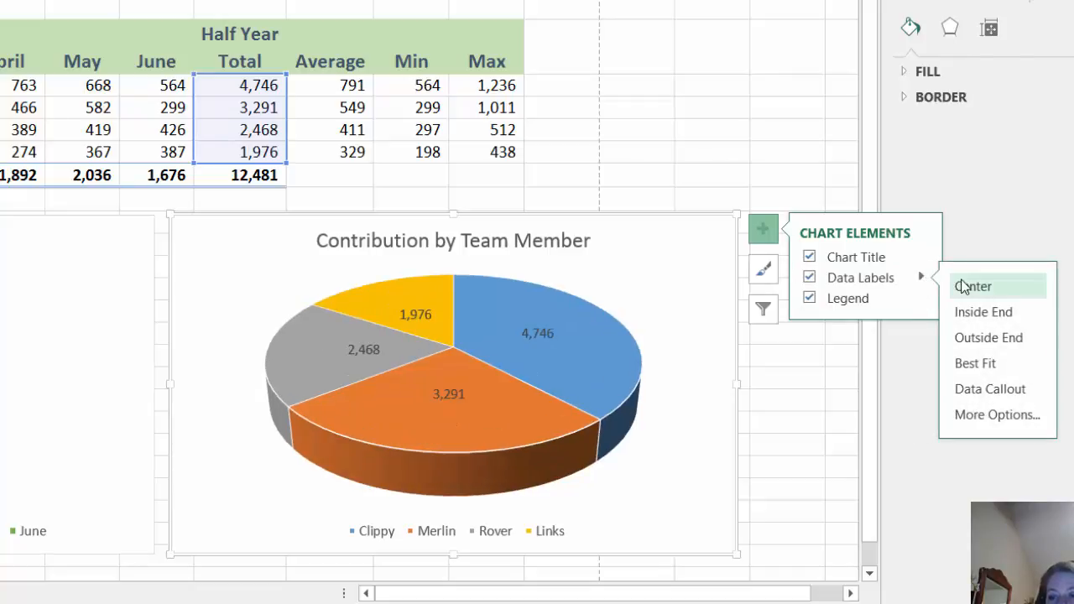
left_click(997, 415)
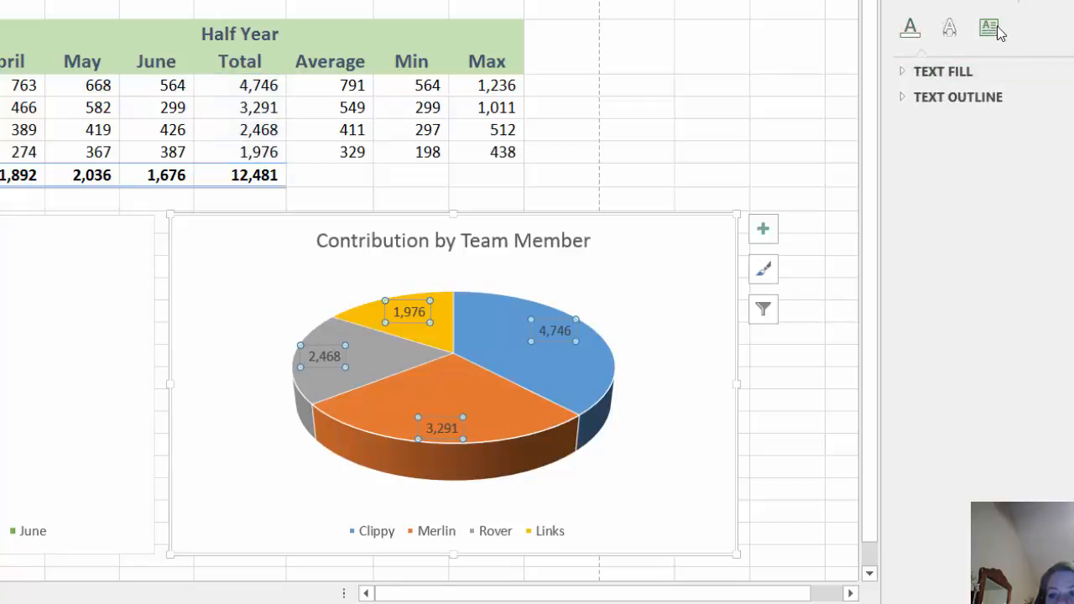
left_click(990, 30)
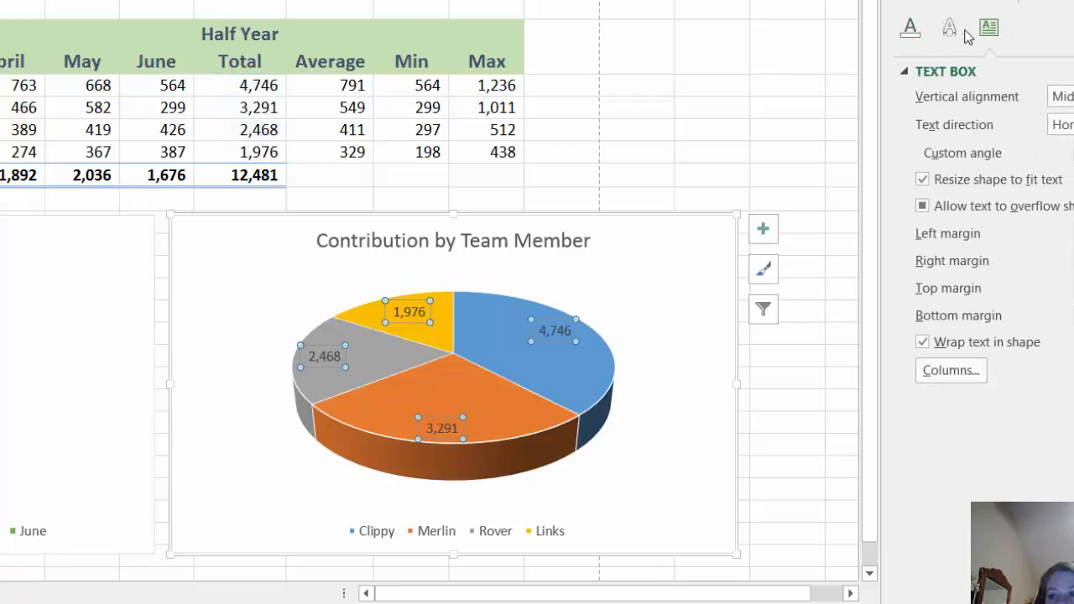
left_click(910, 33)
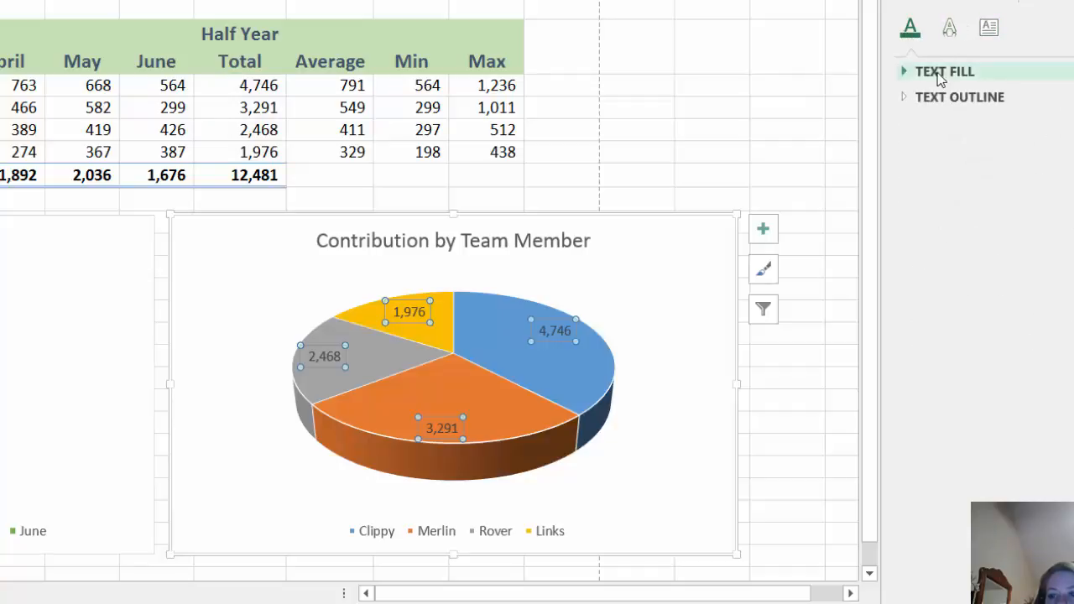
left_click(941, 74)
left_click(911, 72)
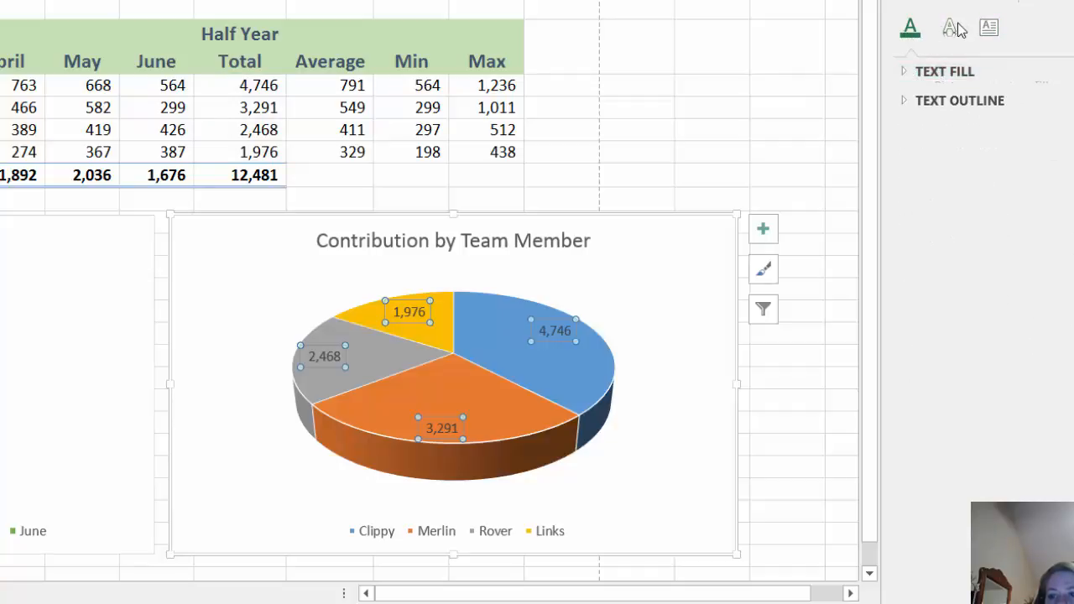
Set the team member chart's data labels to show category name and percentage instead of value, positioned at Outside End.
left_click(935, 4)
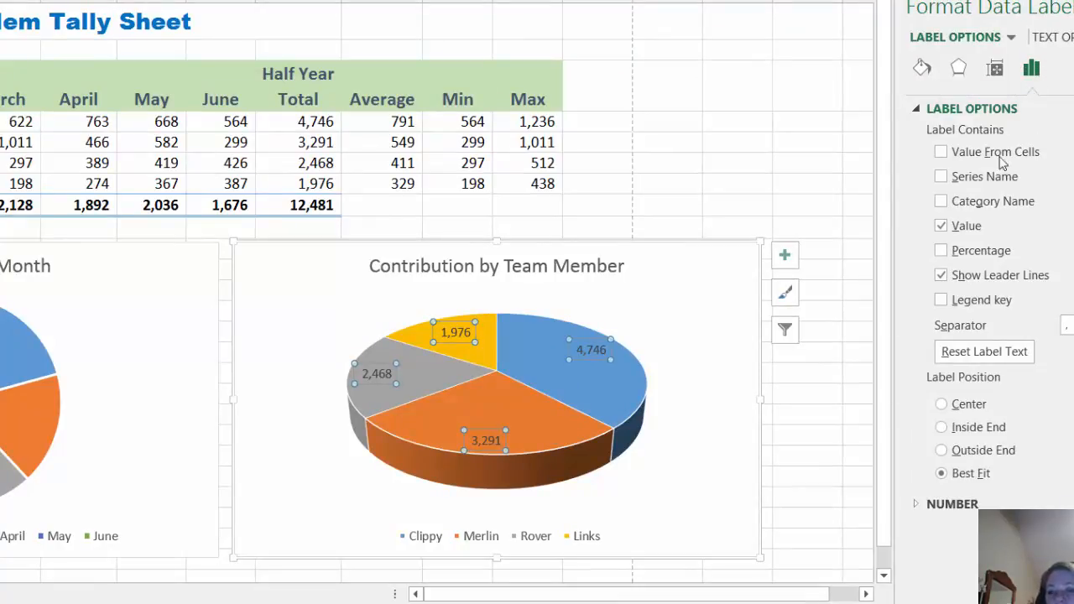
left_click(941, 202)
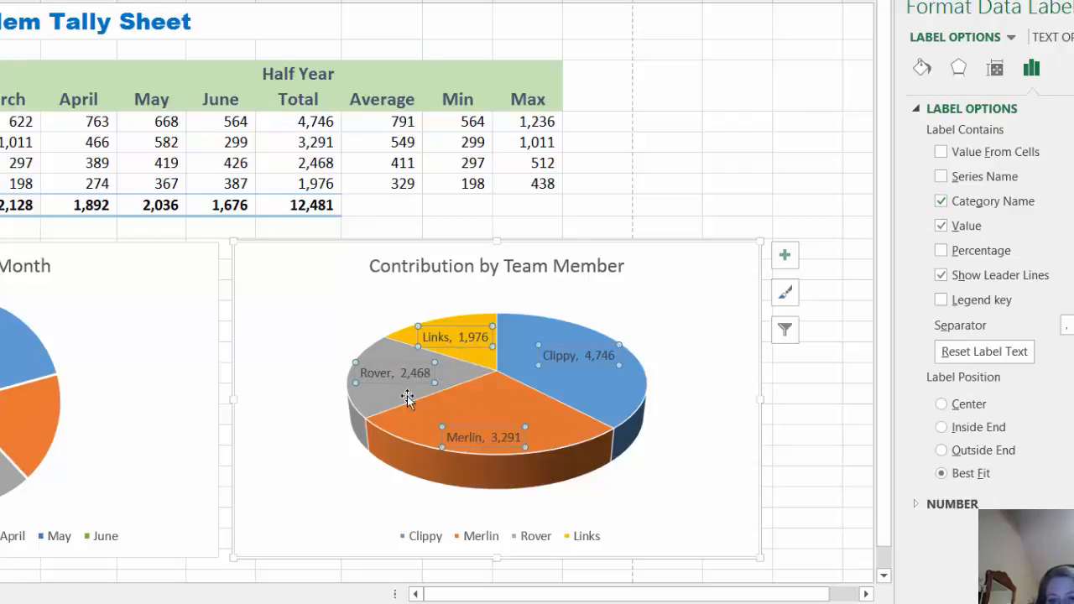
left_click(941, 227)
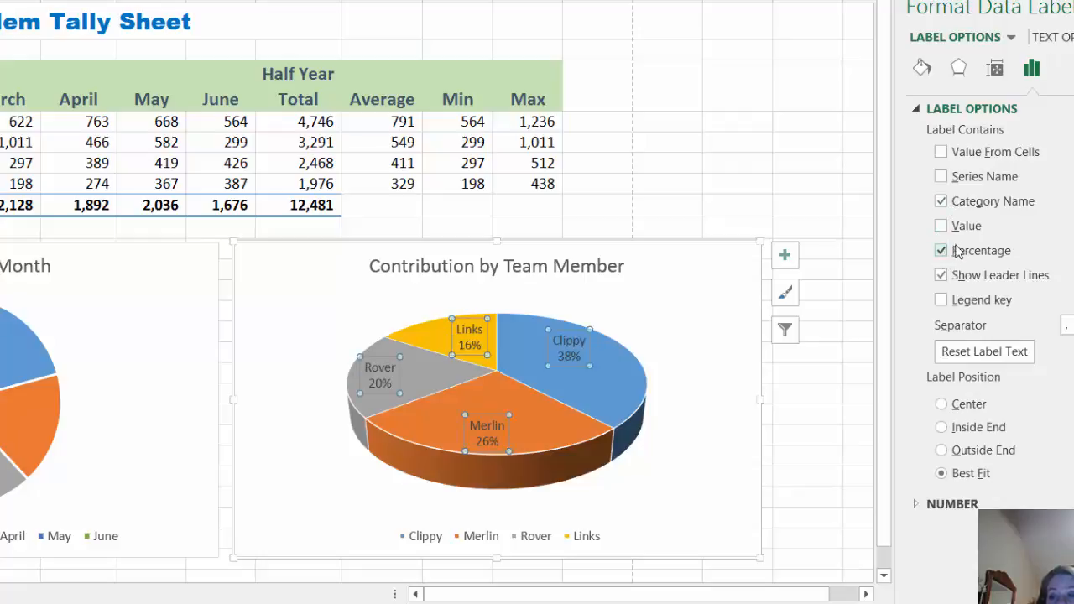
left_click(941, 451)
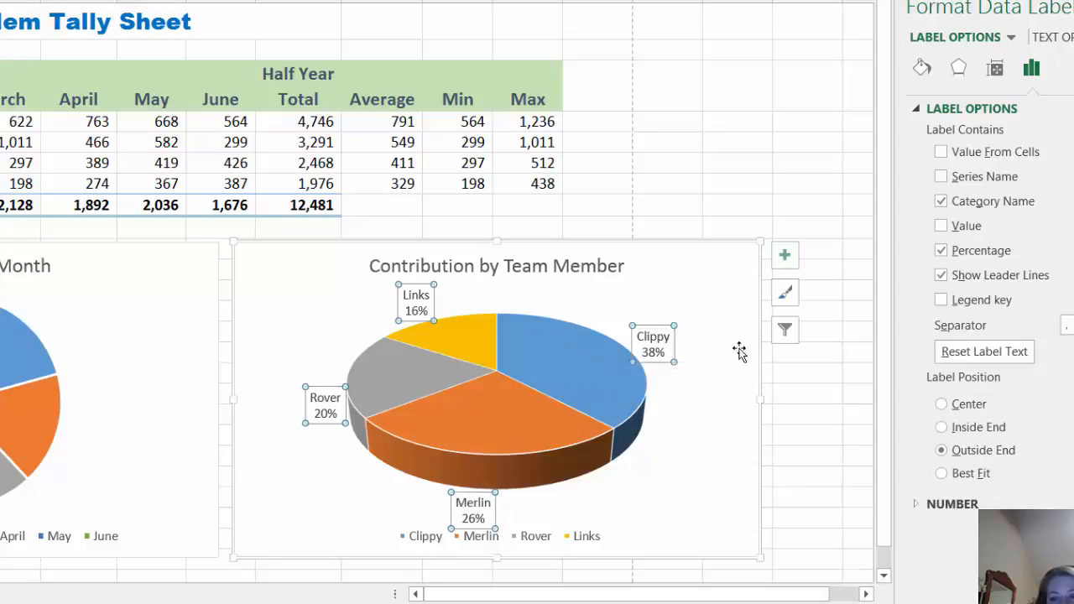
Remove the legend from the Contribution by Team Member chart.
left_click(785, 258)
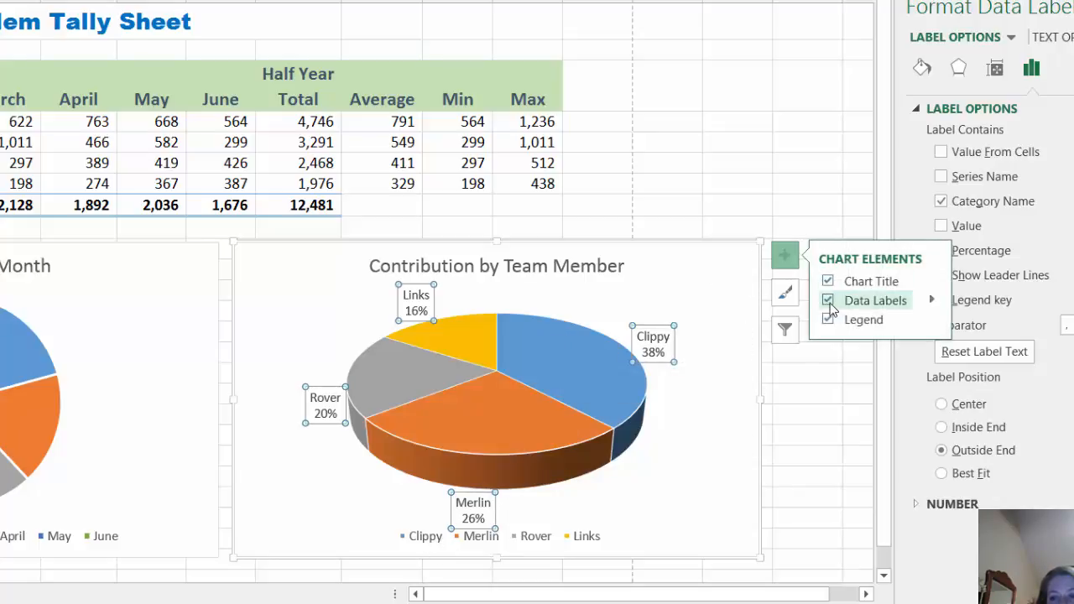
left_click(829, 320)
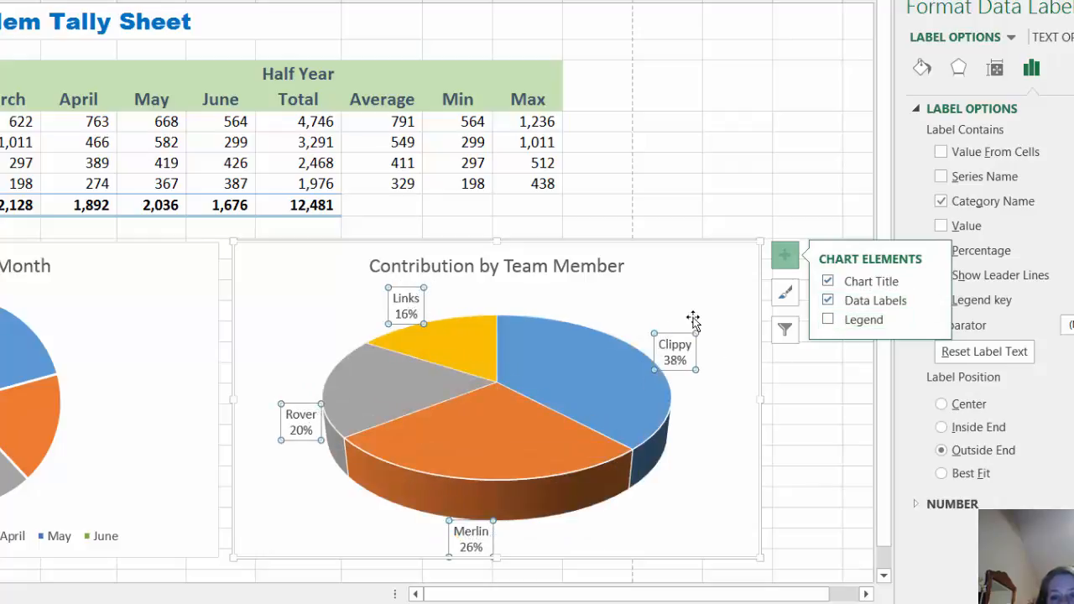
left_click(711, 284)
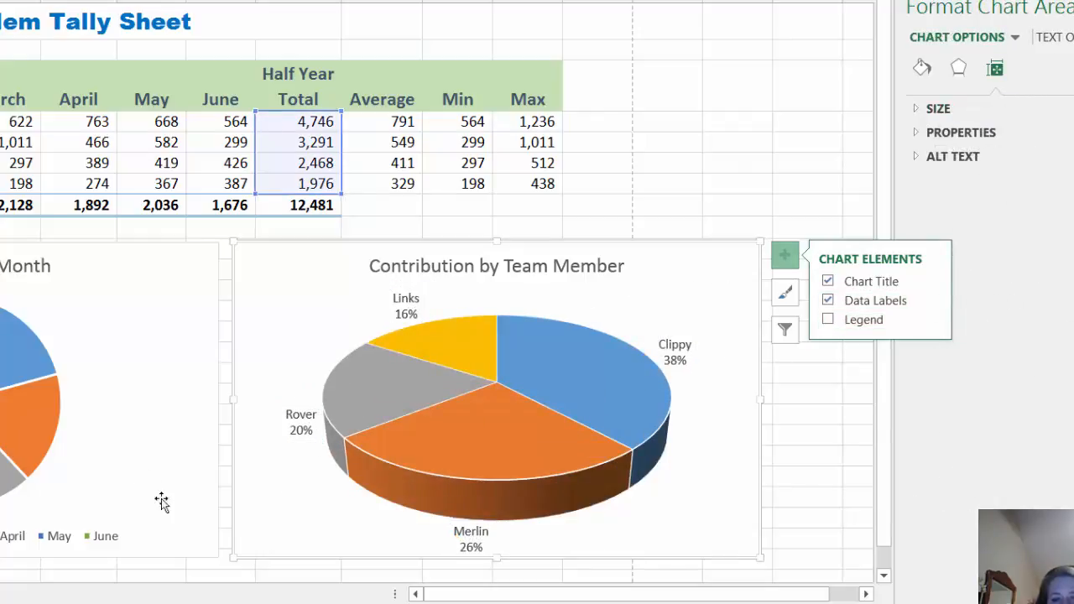
Add data labels to the Contribution by Month chart and open their detailed formatting options.
left_click(149, 288)
left_click(244, 256)
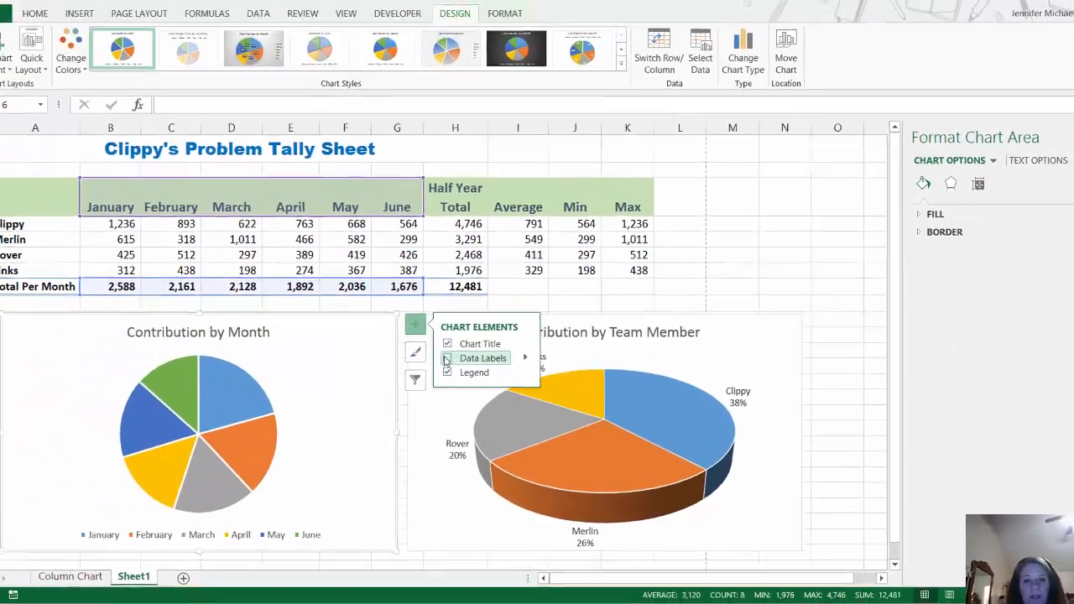
left_click(446, 359)
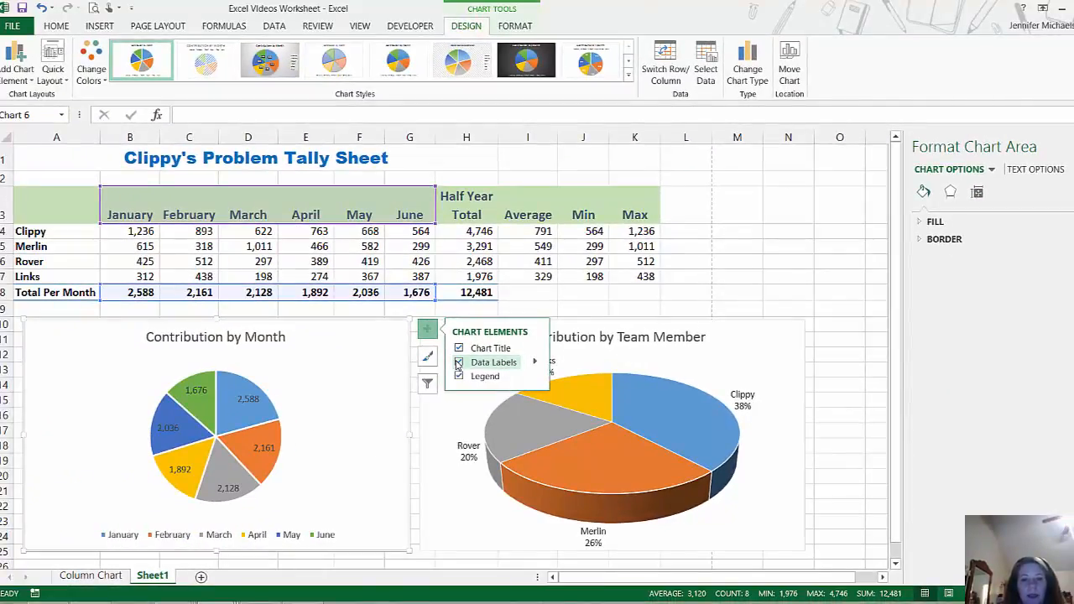
left_click(534, 363)
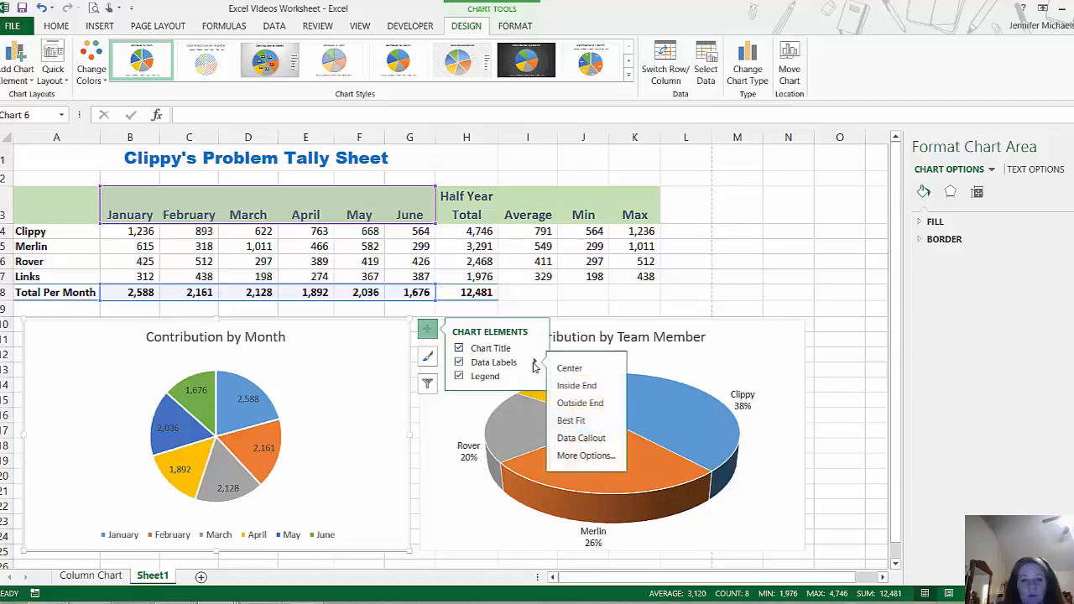
left_click(585, 456)
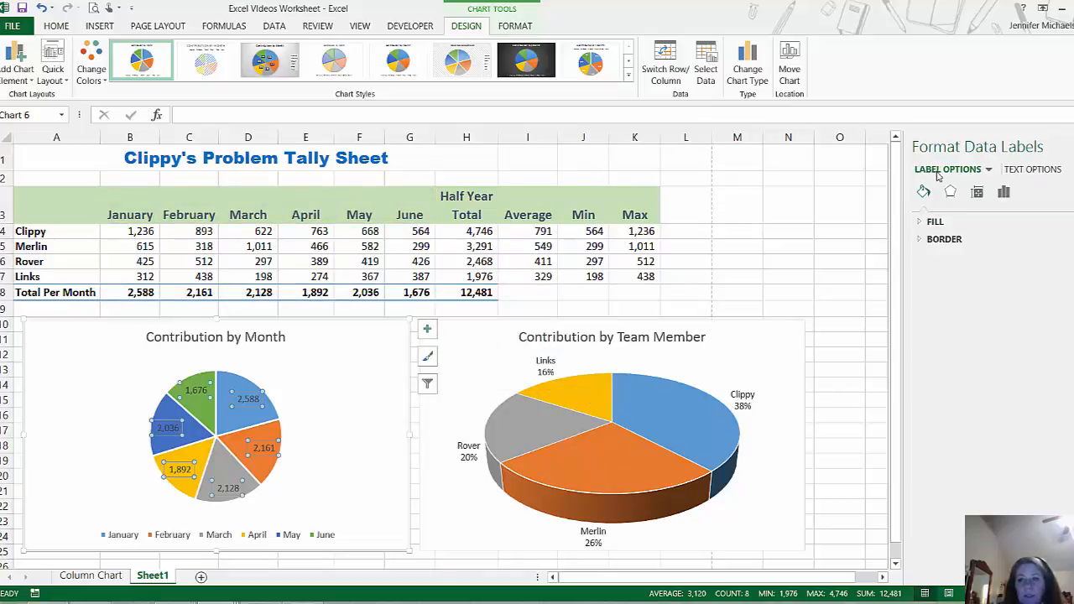
Show category name and percentage instead of value in the monthly chart's data labels, and remove its legend.
left_click(1031, 170)
left_click(981, 170)
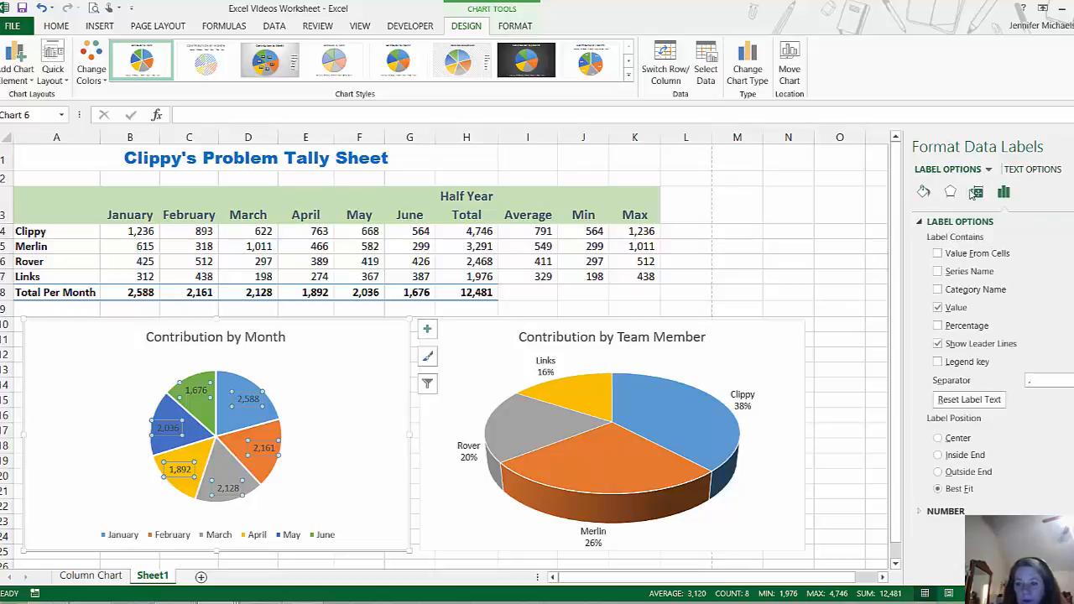
left_click(937, 308)
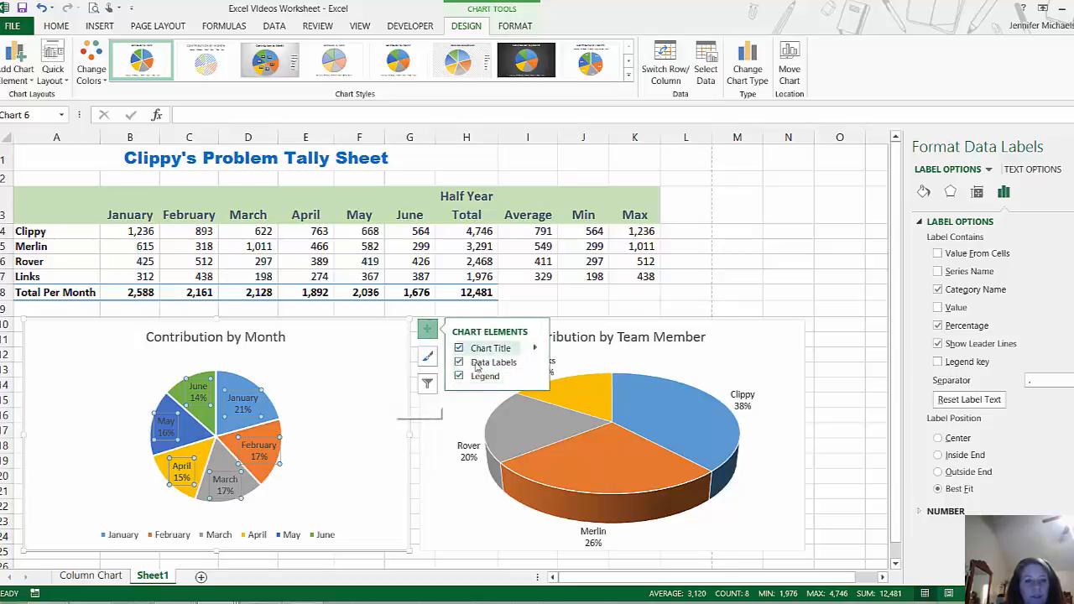
left_click(477, 376)
left_click(353, 370)
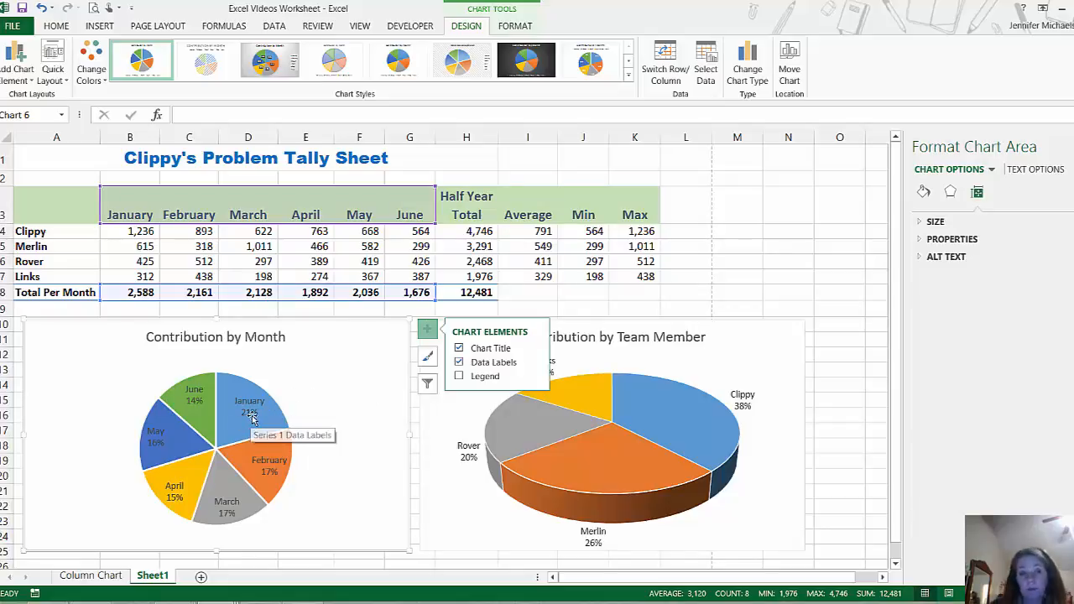
Move the Contribution by Team Member chart to a new sheet named "Pie Chart".
left_click(778, 339)
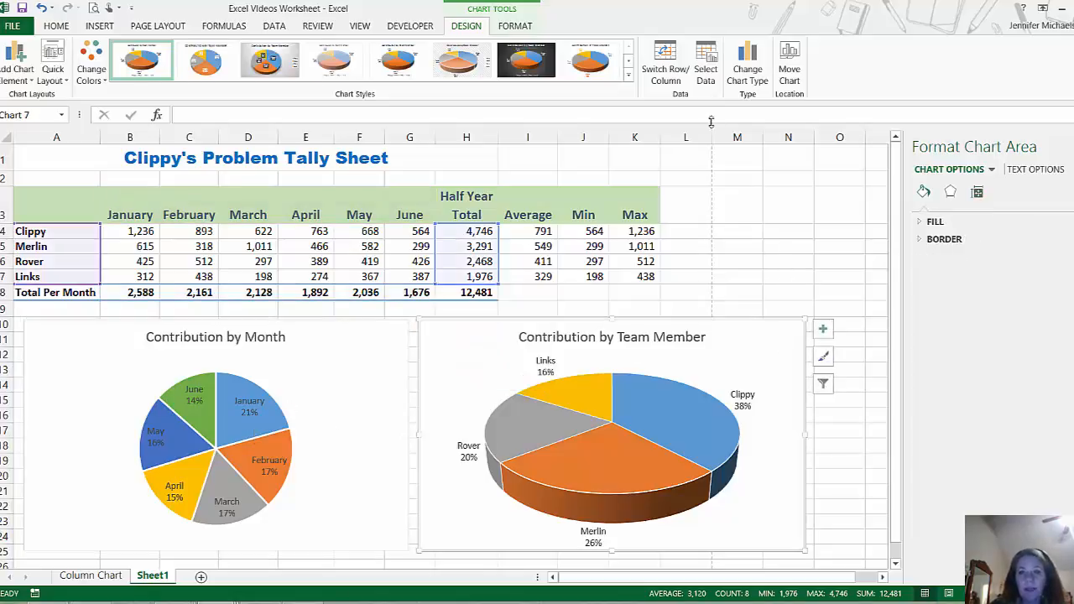
left_click(789, 63)
left_click(516, 251)
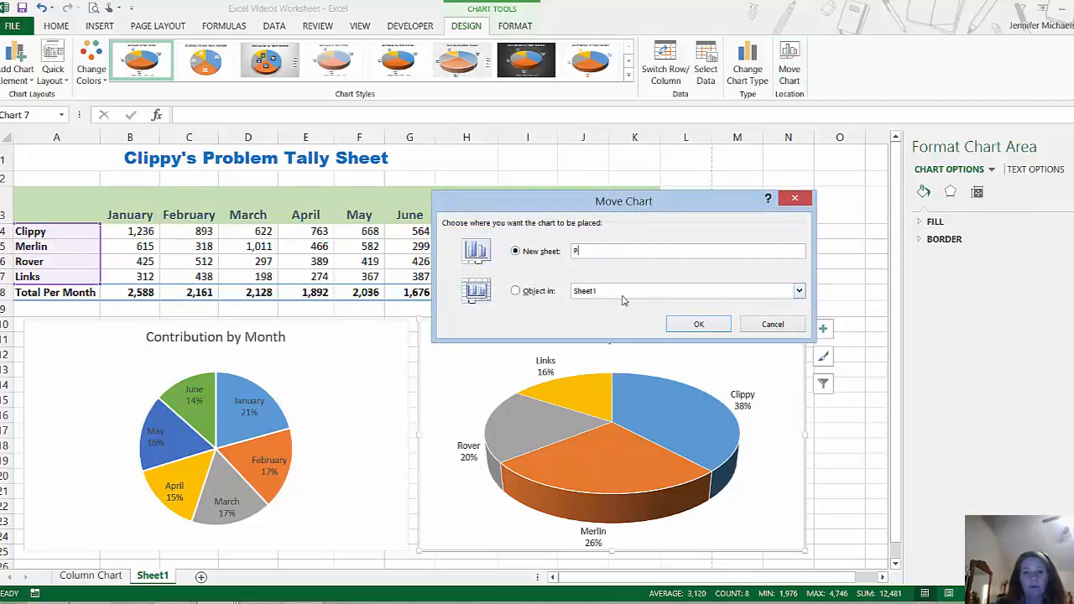
type("Pie Chart")
key("Return")
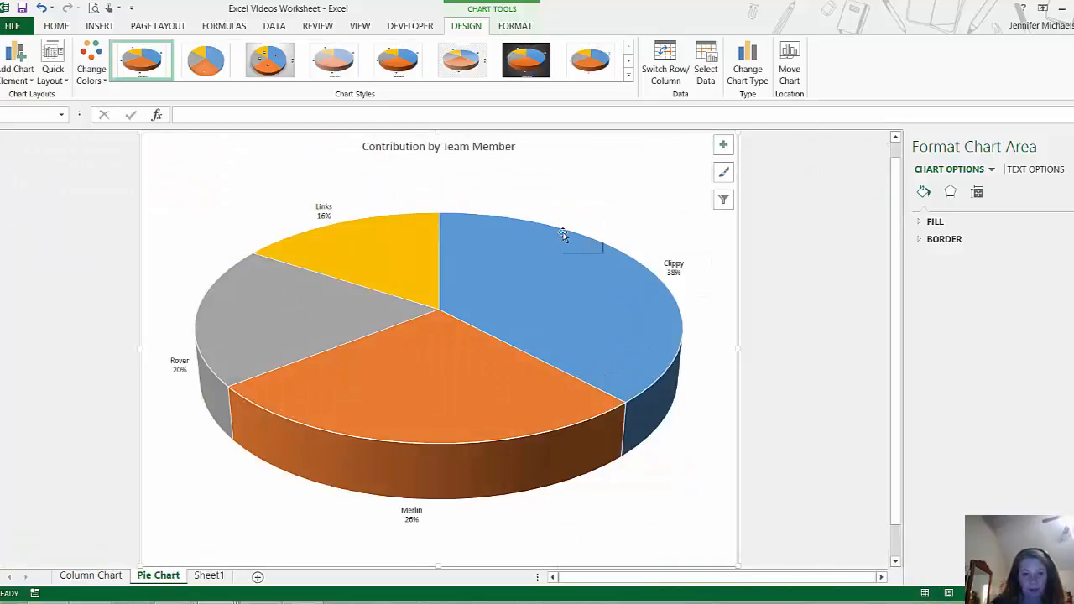
Change the fill color of the Rover slice to dark green.
mouse_move(537, 279)
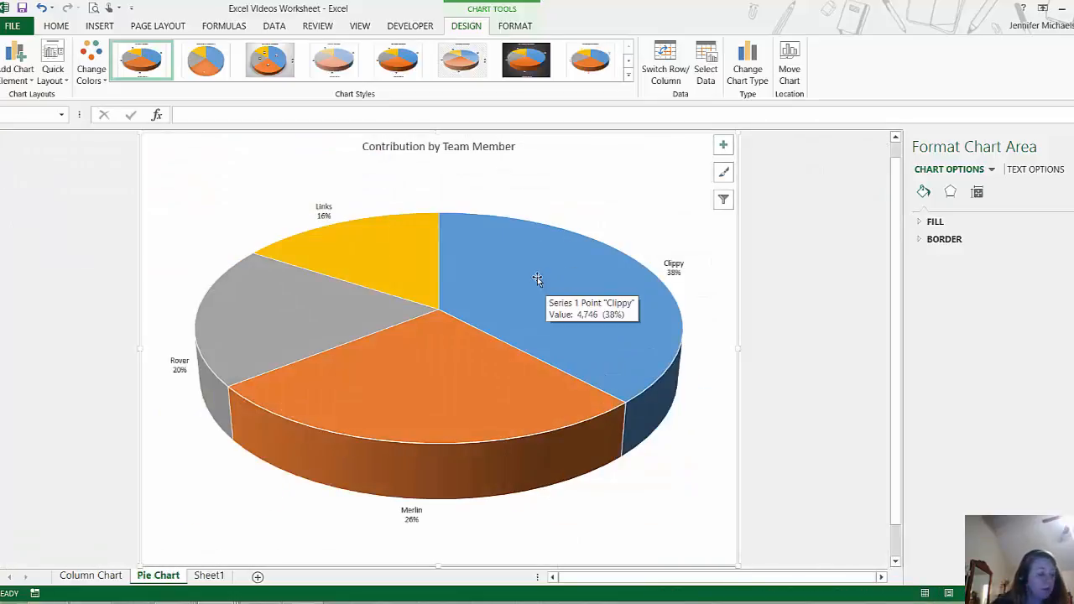
left_click(538, 279)
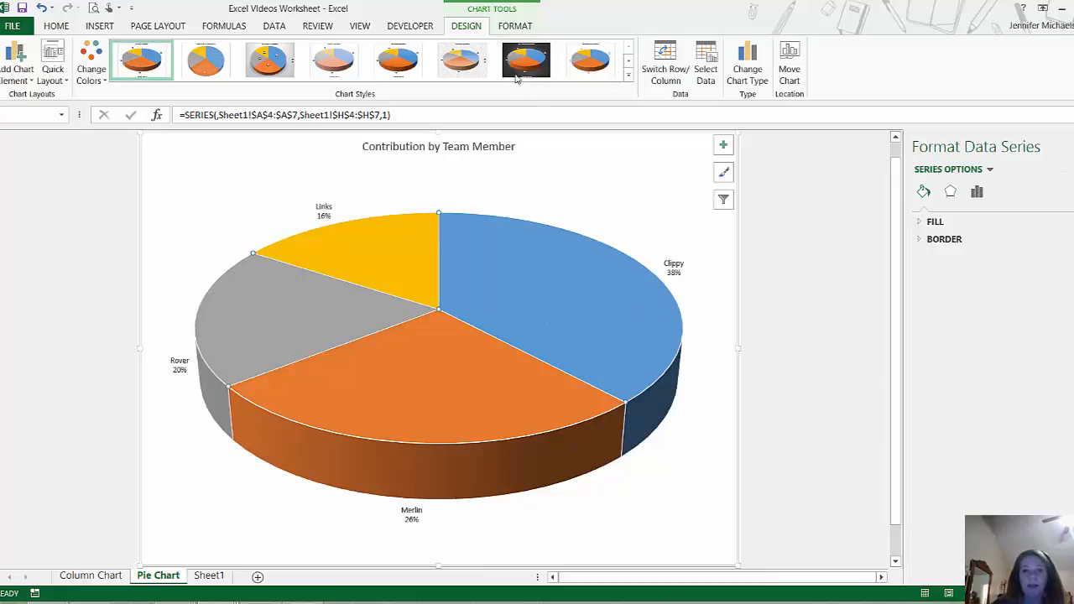
left_click(511, 27)
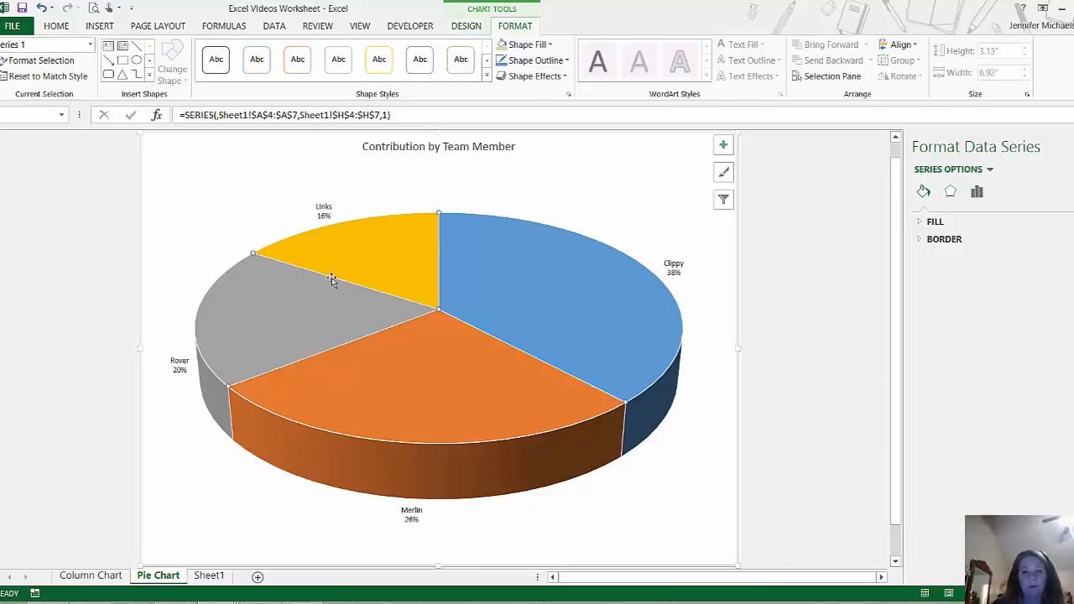
left_click(296, 315)
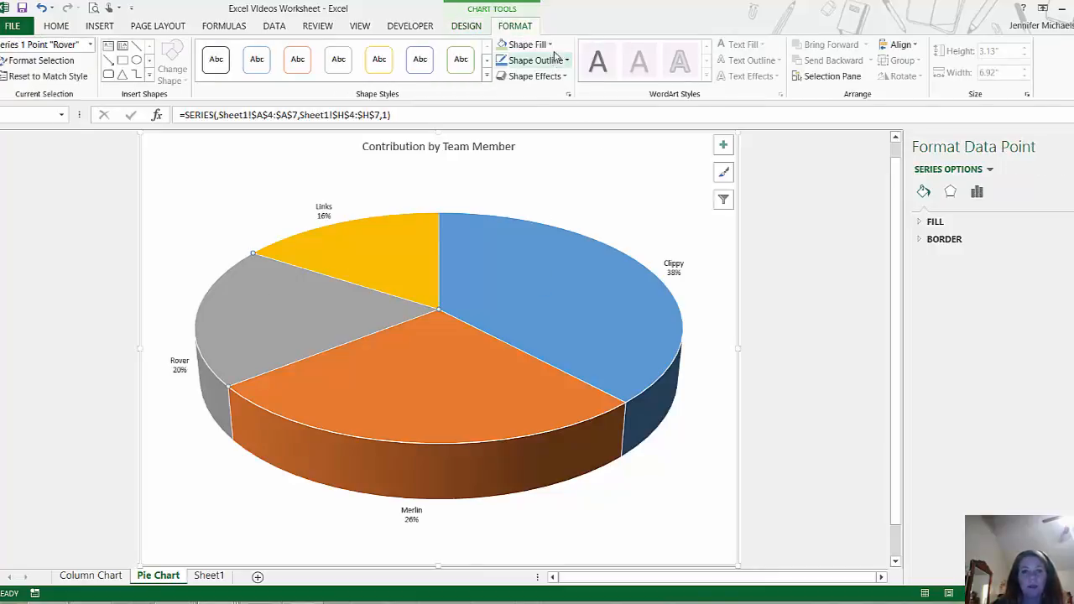
left_click(527, 44)
left_click(606, 134)
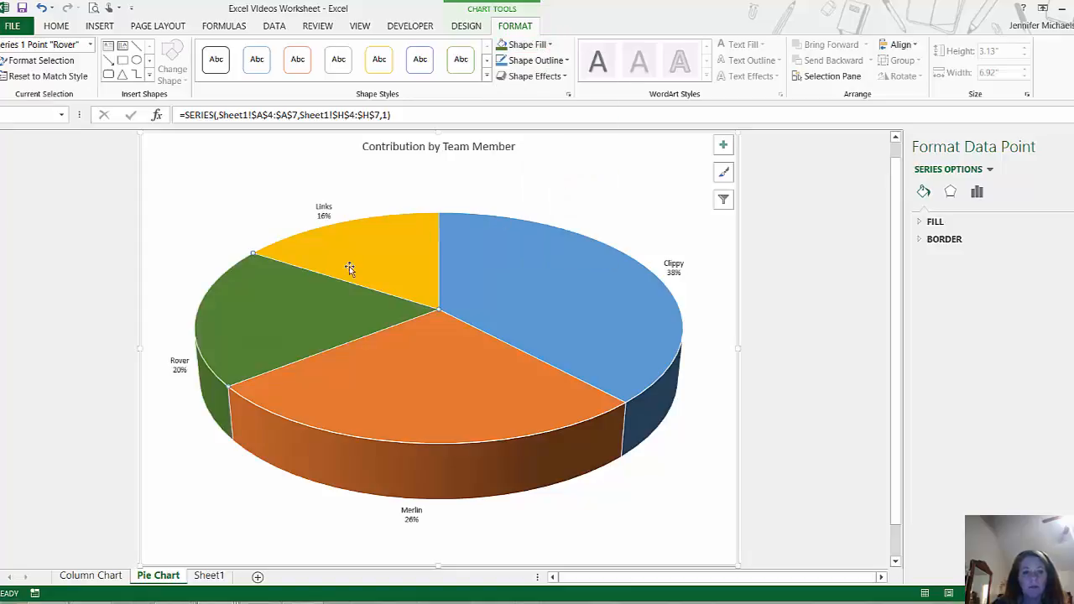
Enlarge the font of all the pie chart's data labels to size 20.
left_click(538, 300)
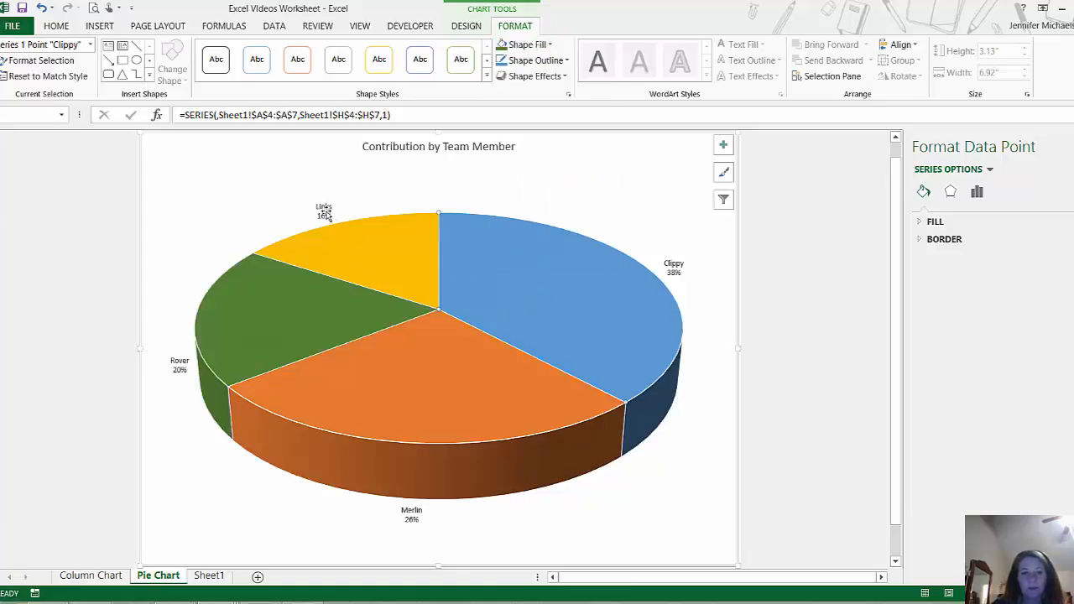
left_click(323, 208)
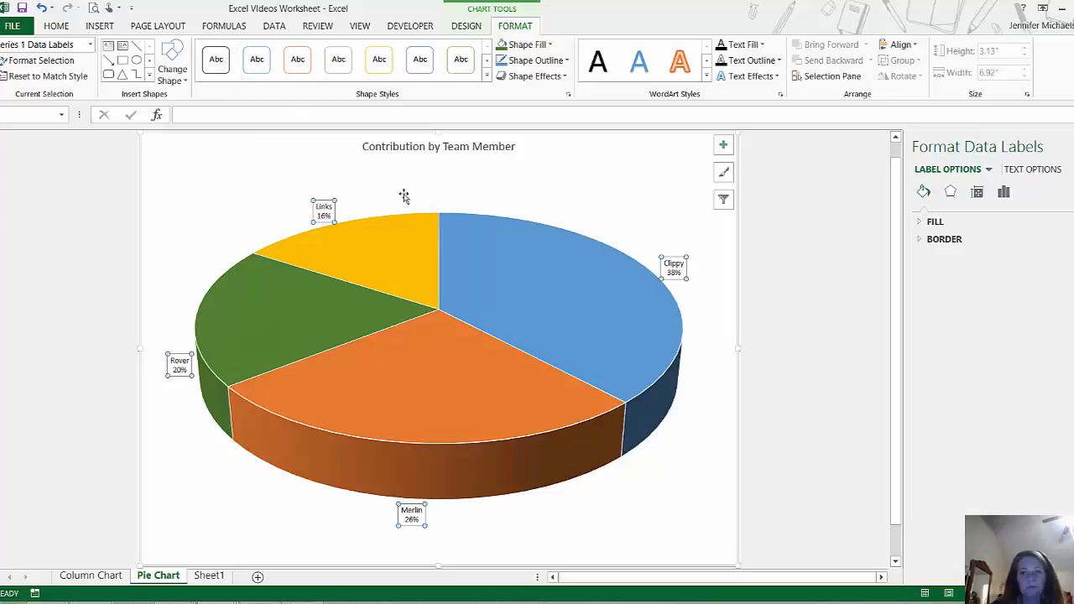
left_click(61, 27)
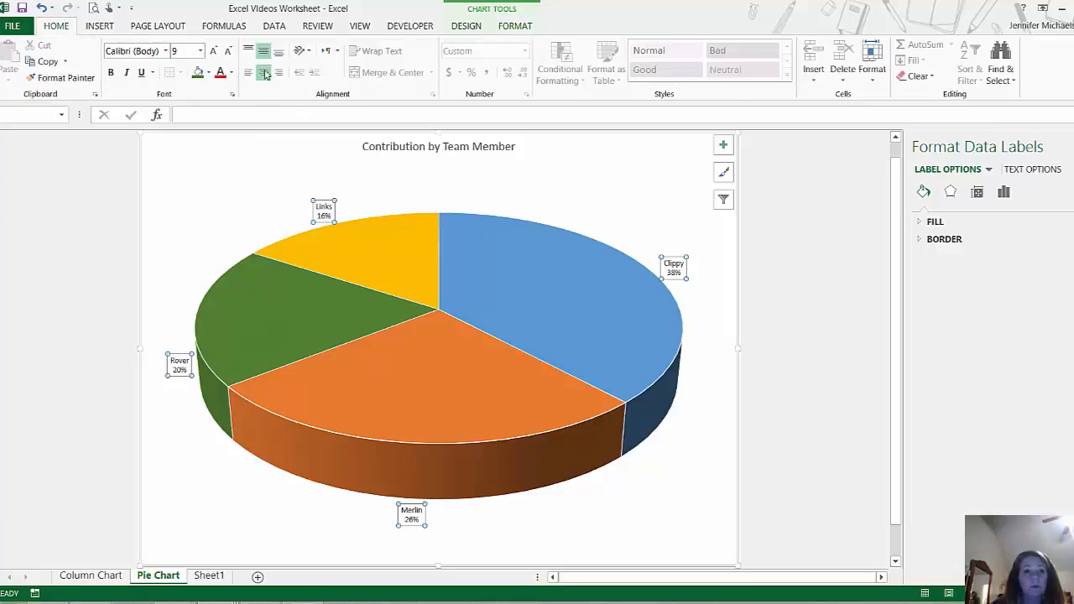
left_click(215, 52)
left_click(215, 53)
left_click(215, 52)
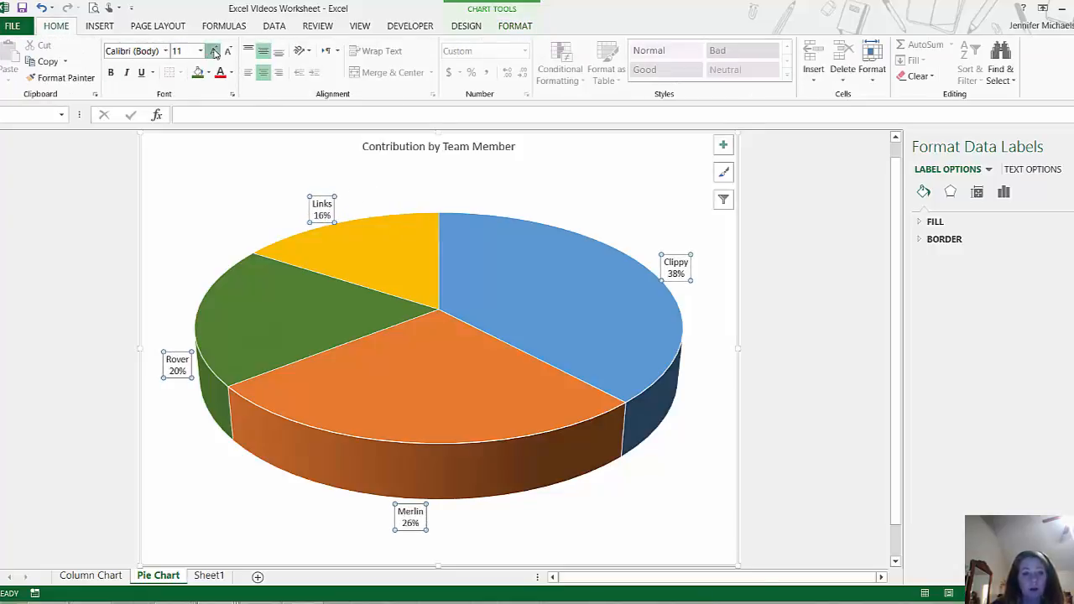
left_click(215, 52)
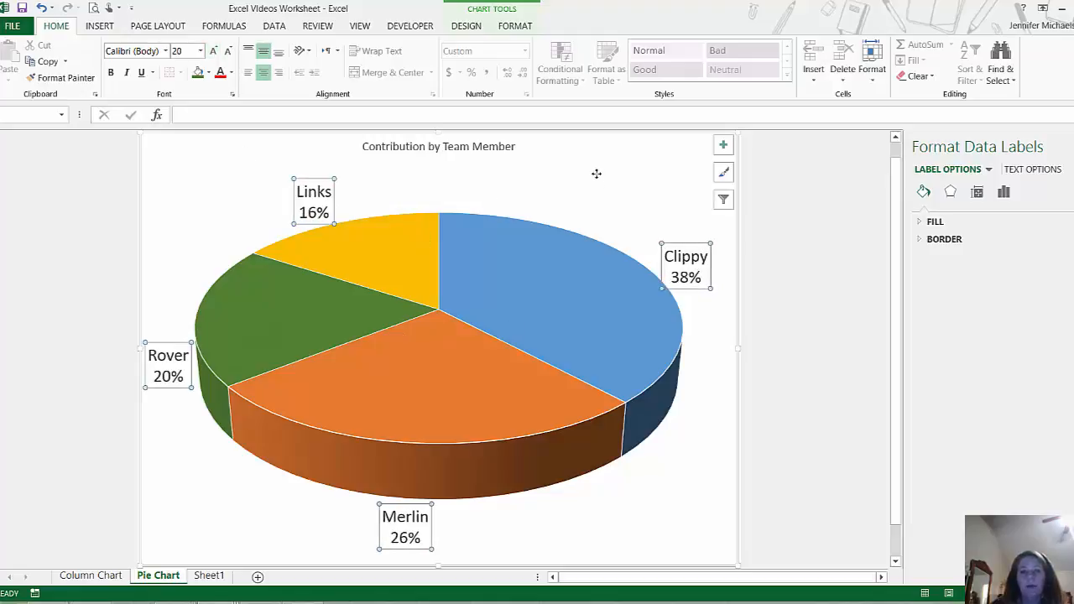
Enlarge the font of the chart title "Contribution by Team Member" to size 20.
left_click(438, 171)
left_click(378, 147)
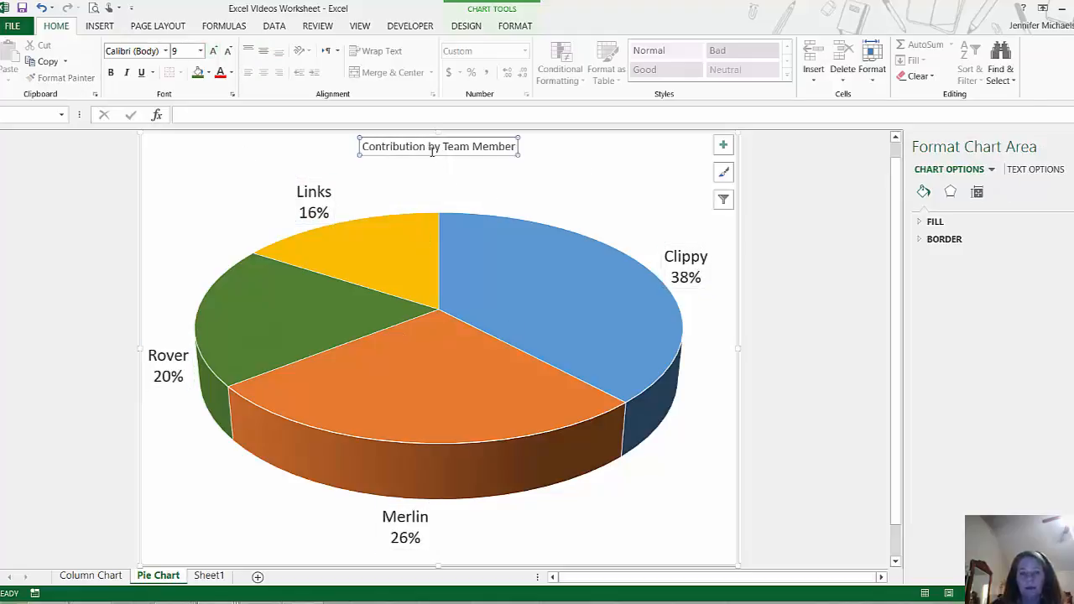
left_click(214, 52)
left_click(214, 52)
left_click(214, 52)
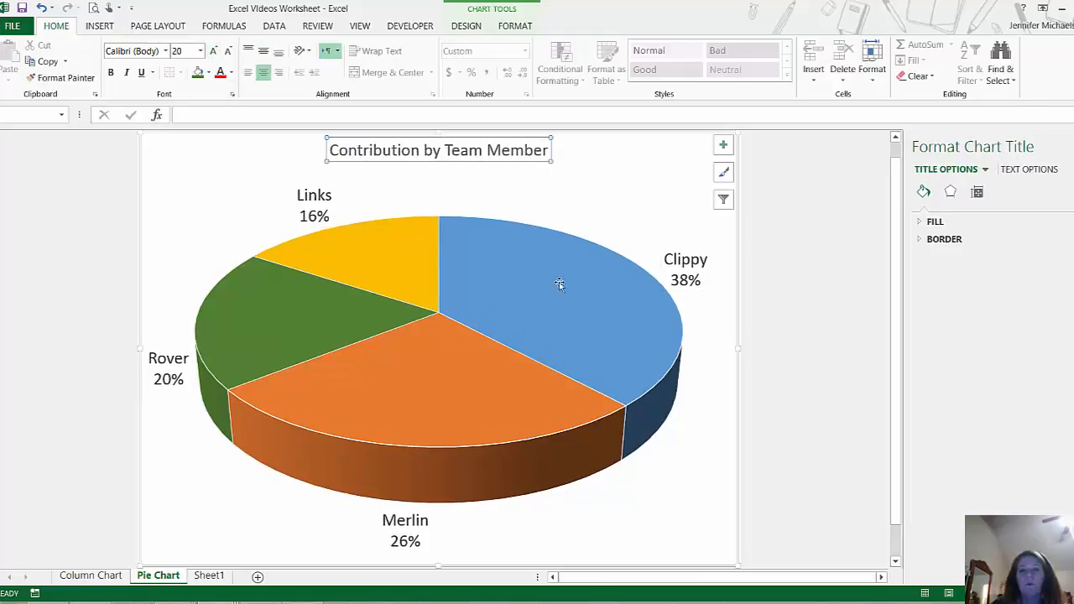
mouse_move(545, 278)
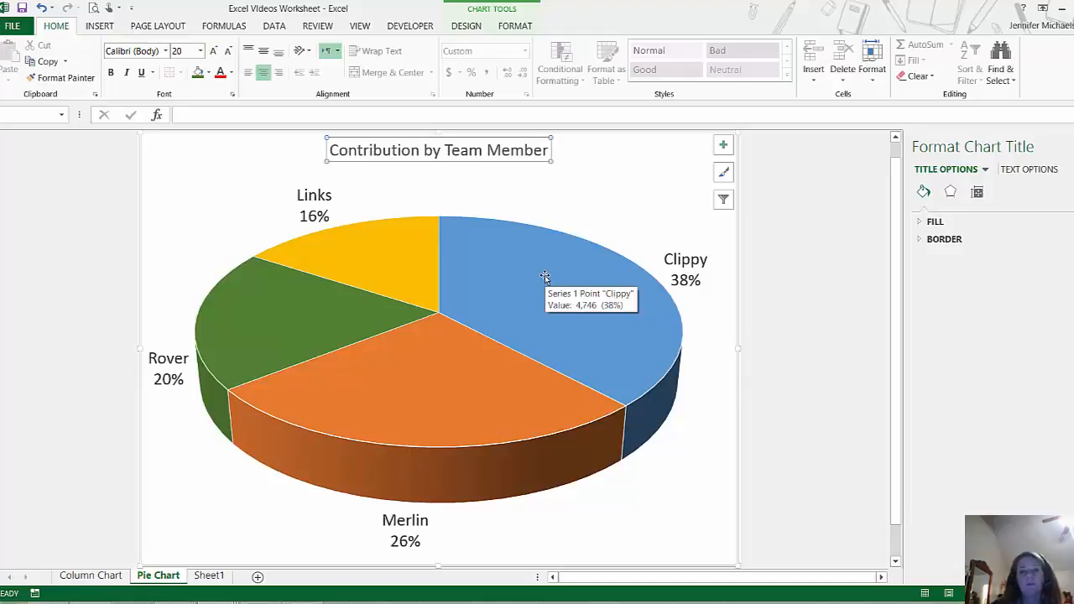